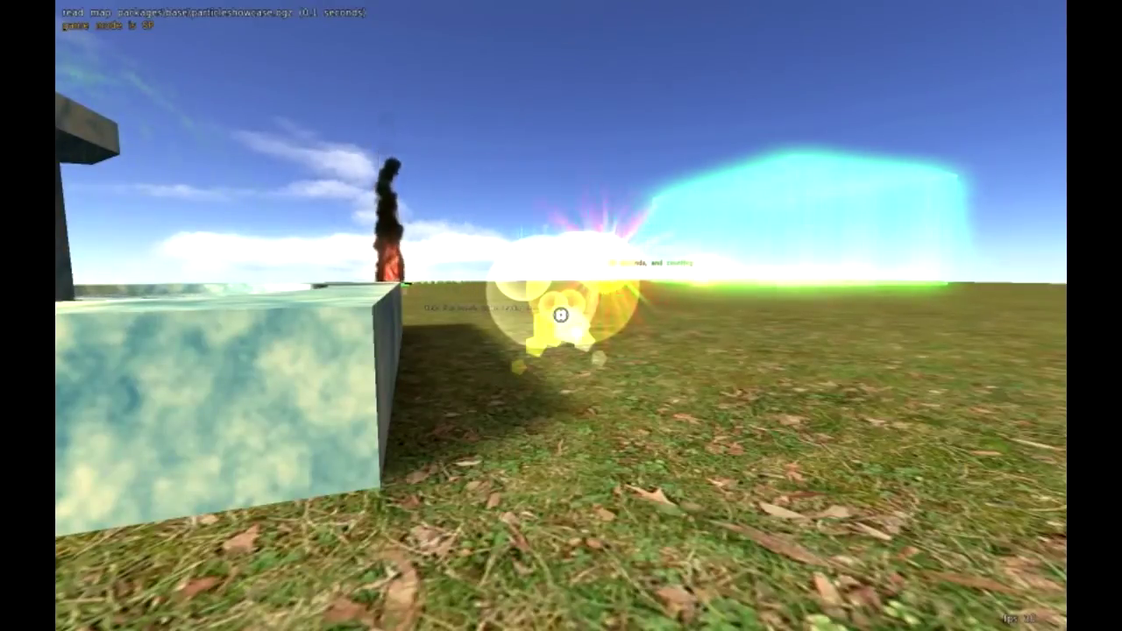
Switch to edit mode and look over the fountain, smoke and lens flare effects in the particle showcase map.
key(w)
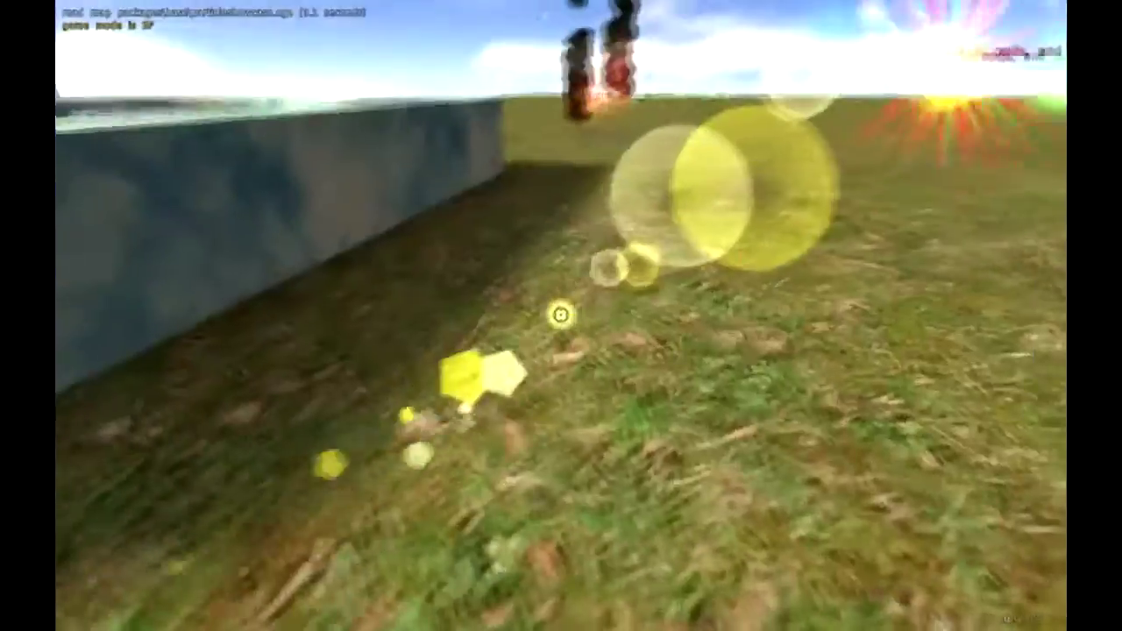
key(e)
key(s)
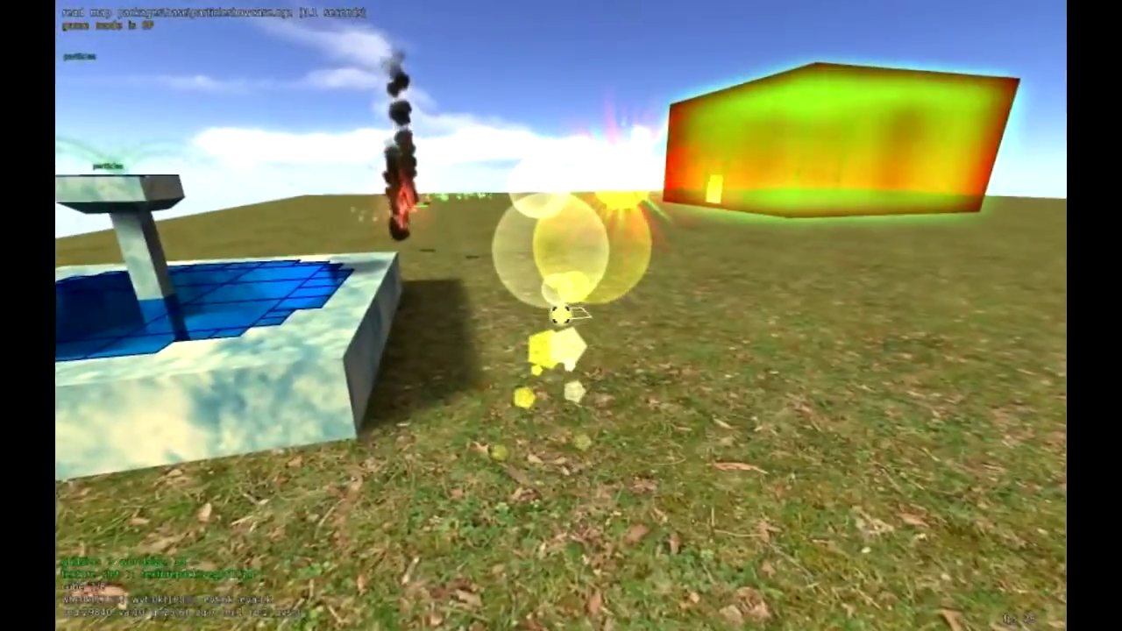
key(a)
key(w)
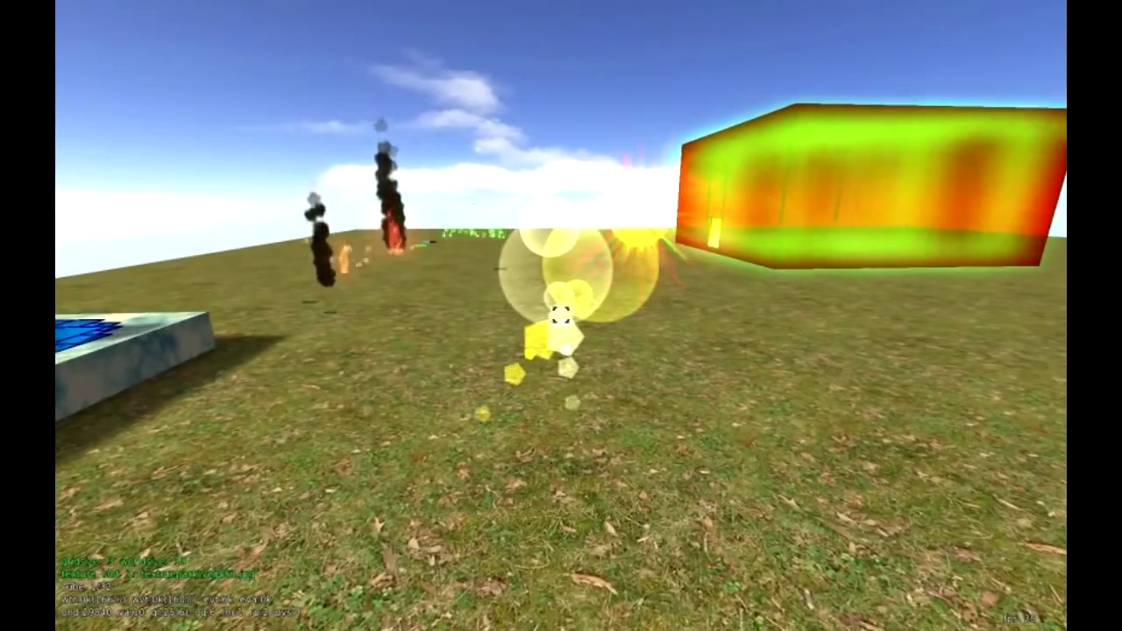
key(s)
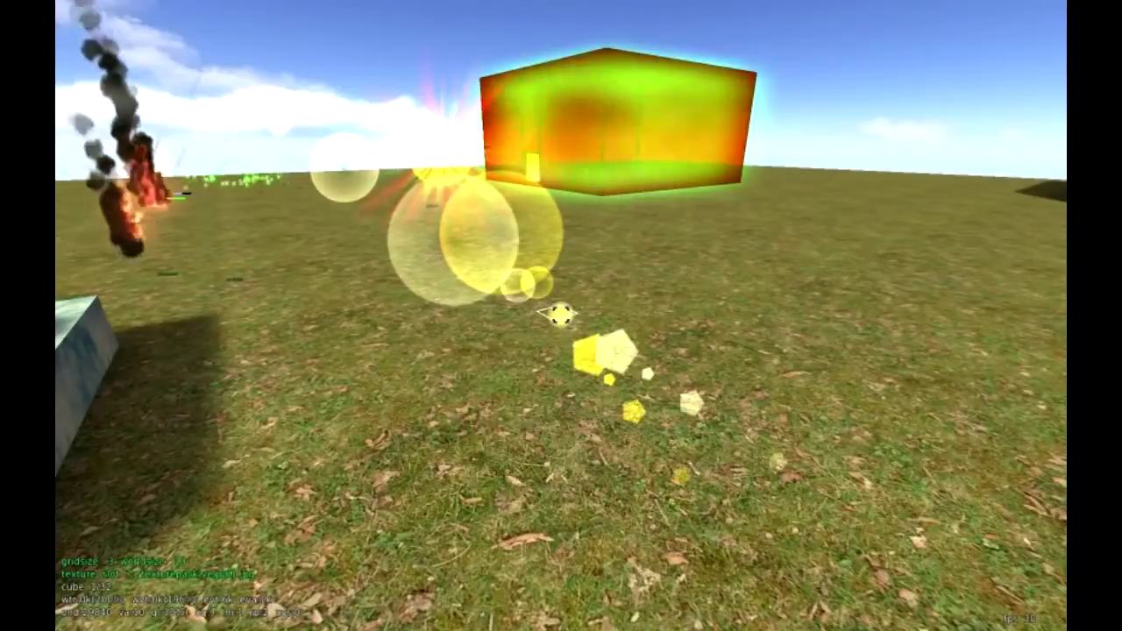
Reload the particleshowcase map from the global maps.
key(Escape)
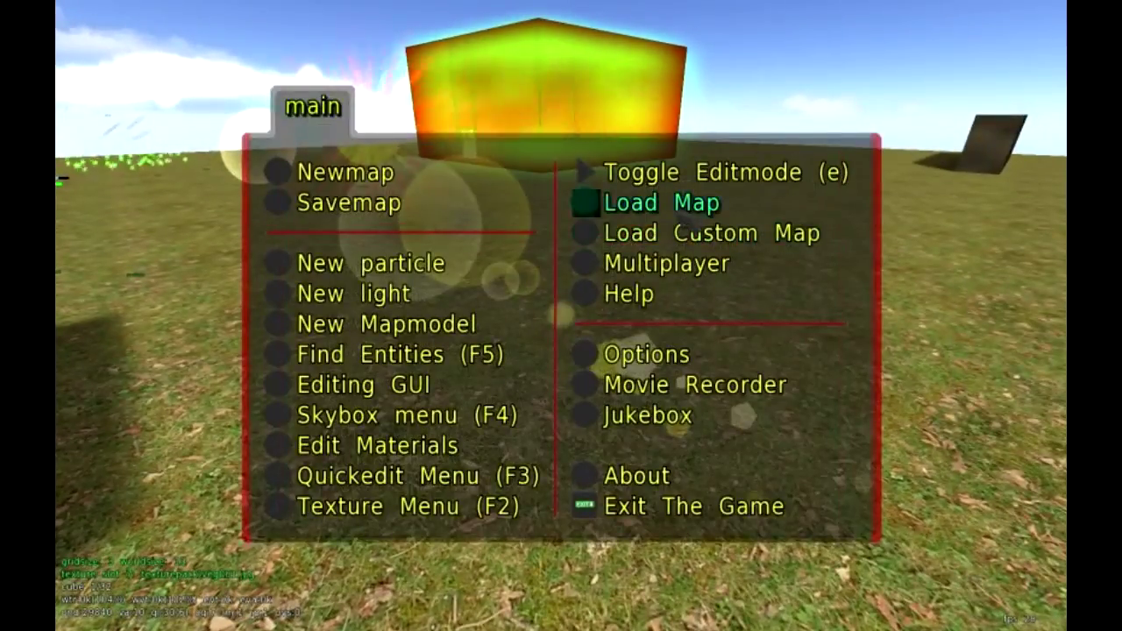
click(585, 203)
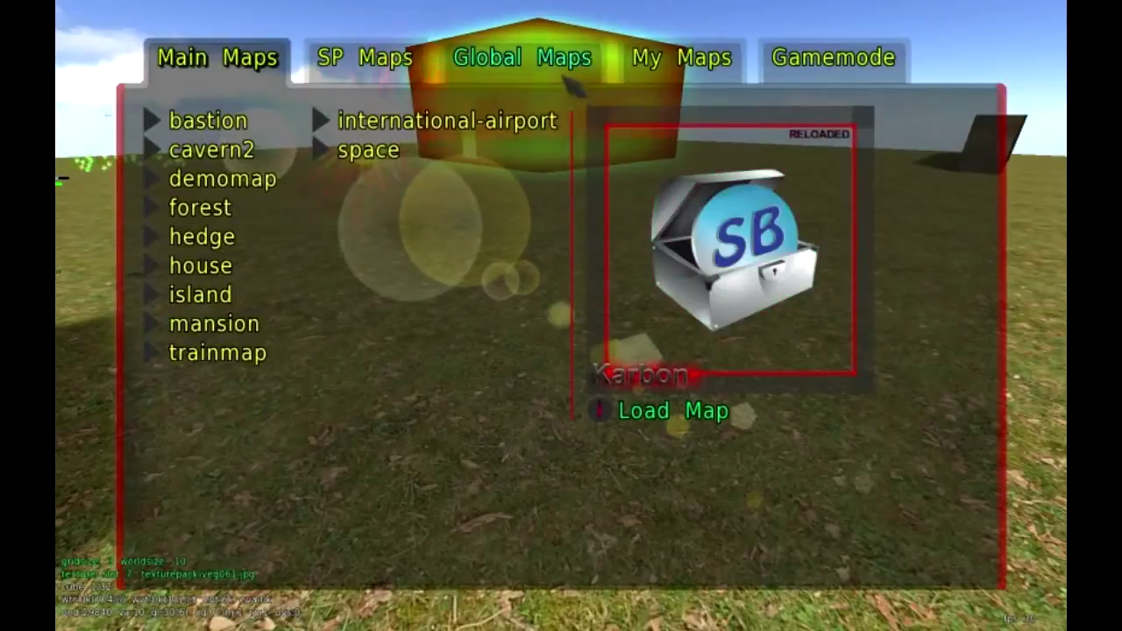
click(572, 84)
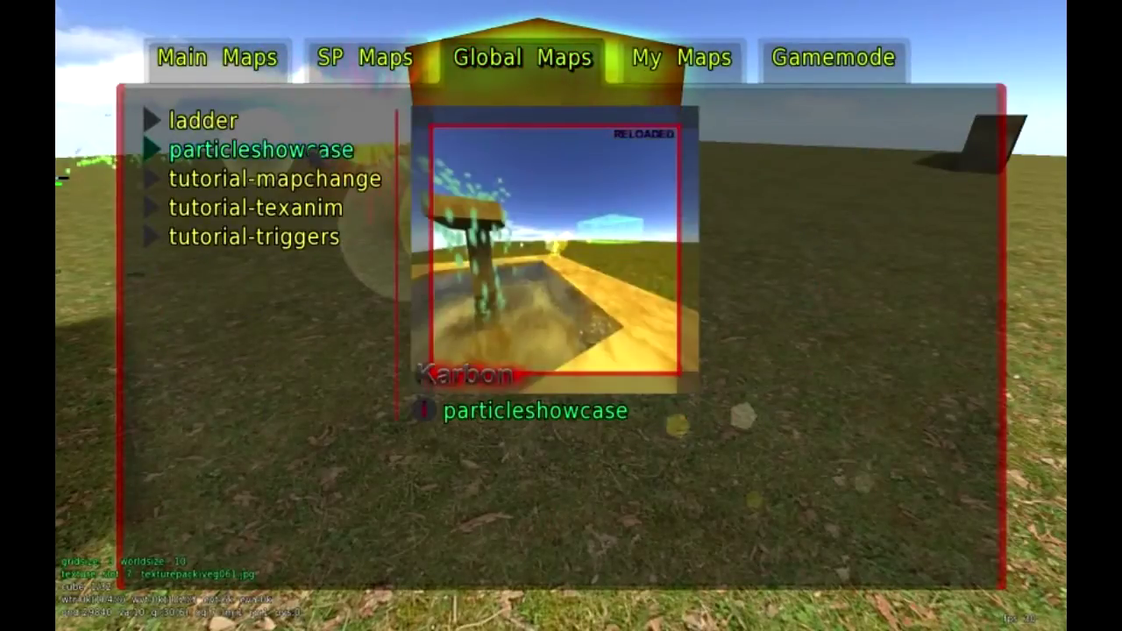
click(261, 150)
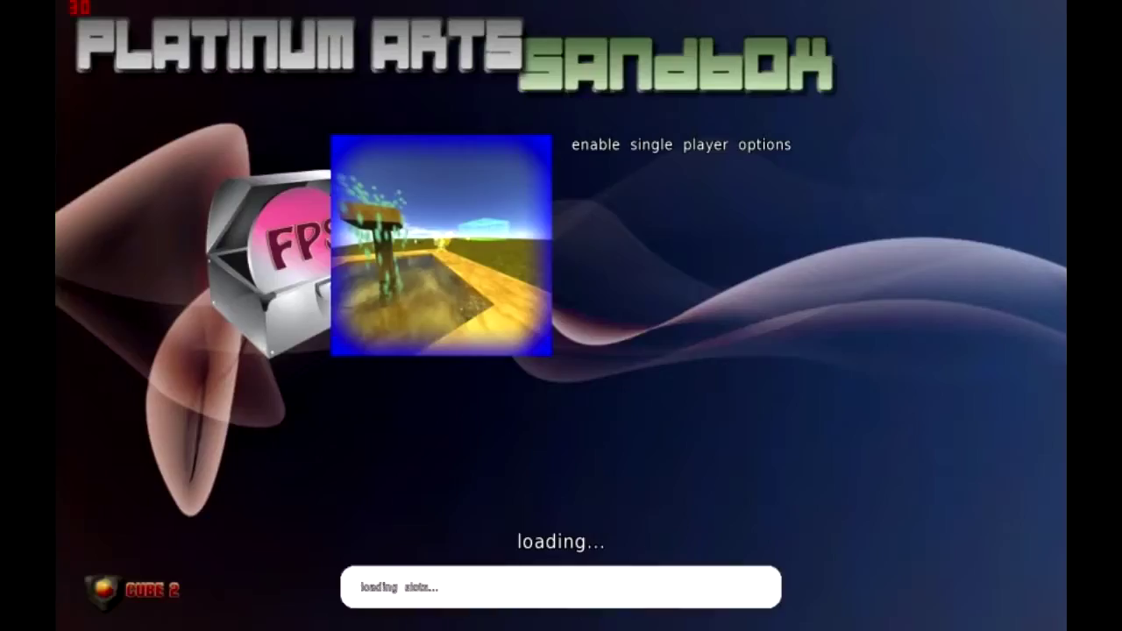
Enable edit mode in the reloaded map and fly around the fountain and fire effects to an open patch of grass.
key(w)
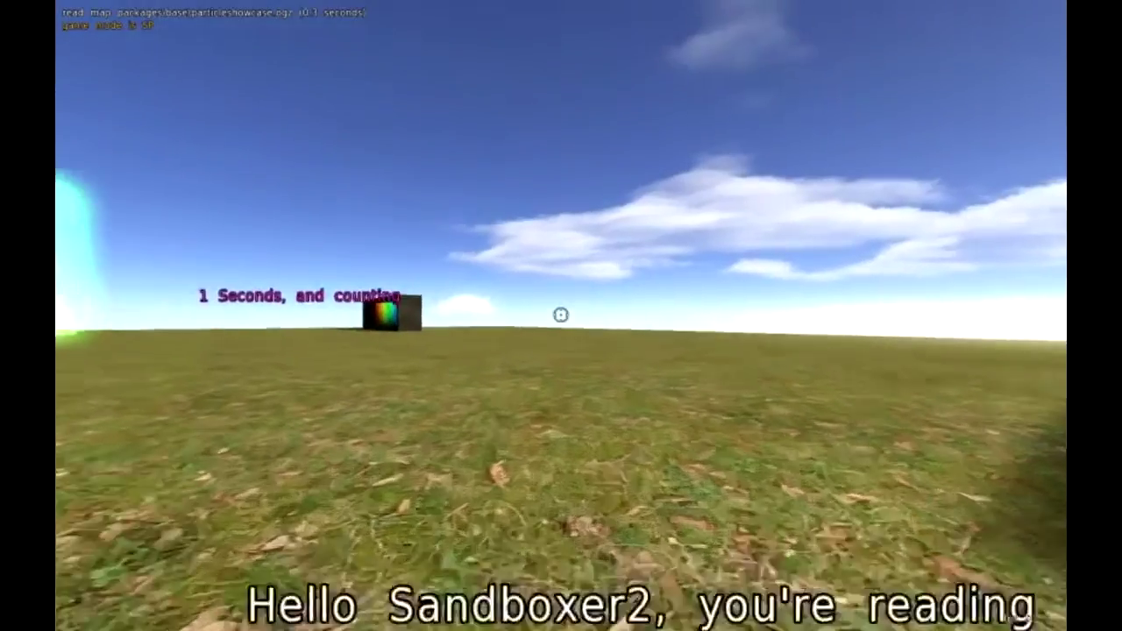
key(e)
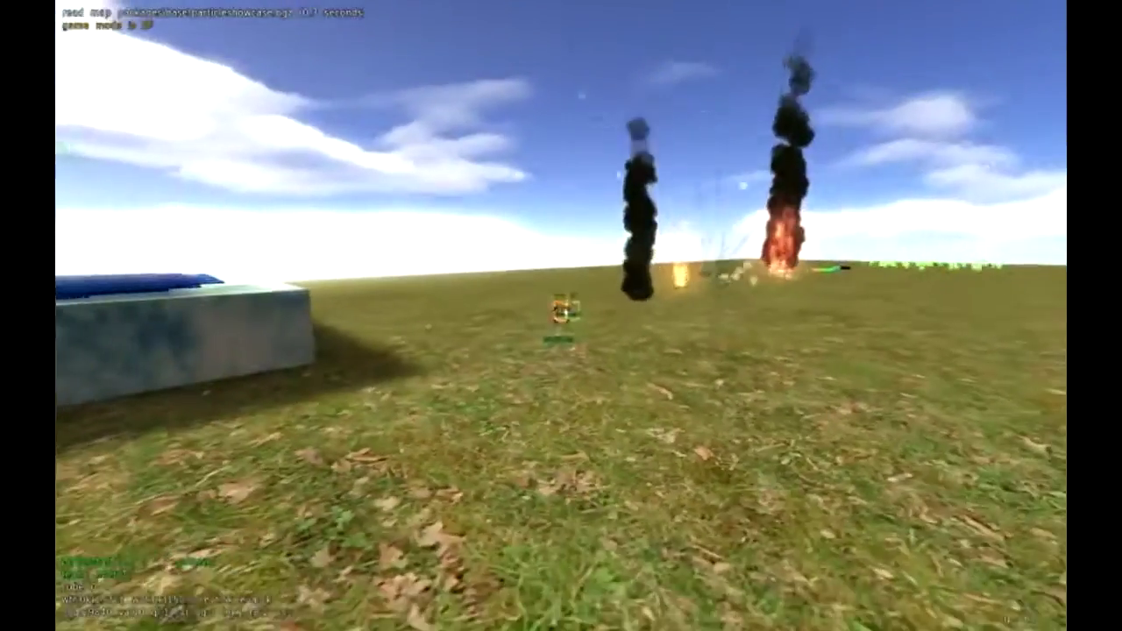
key(w)
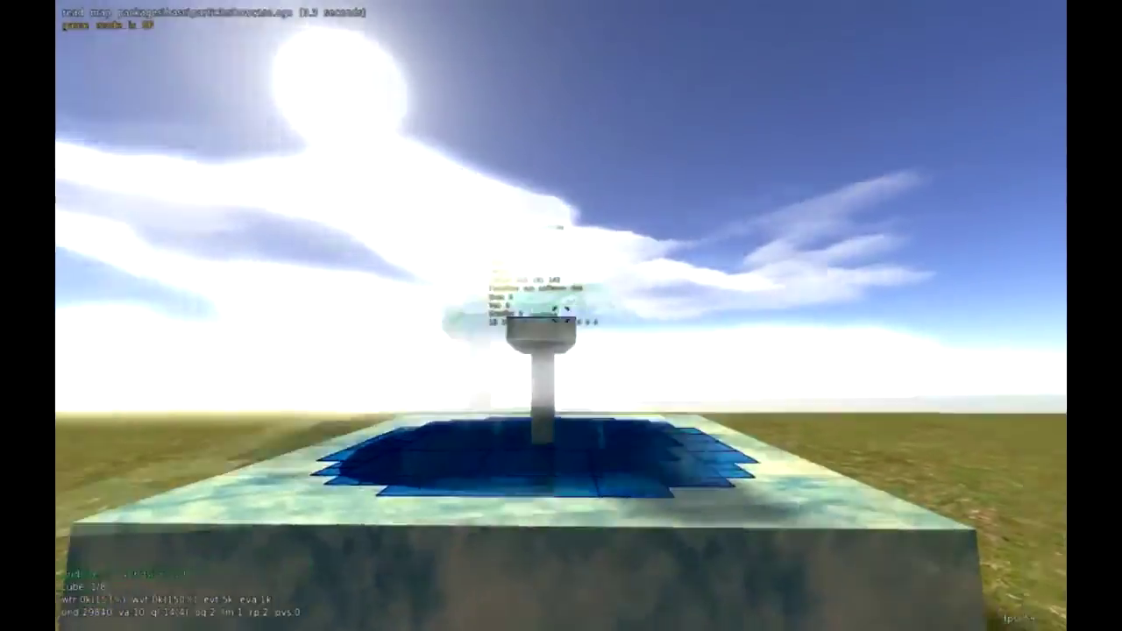
key(w)
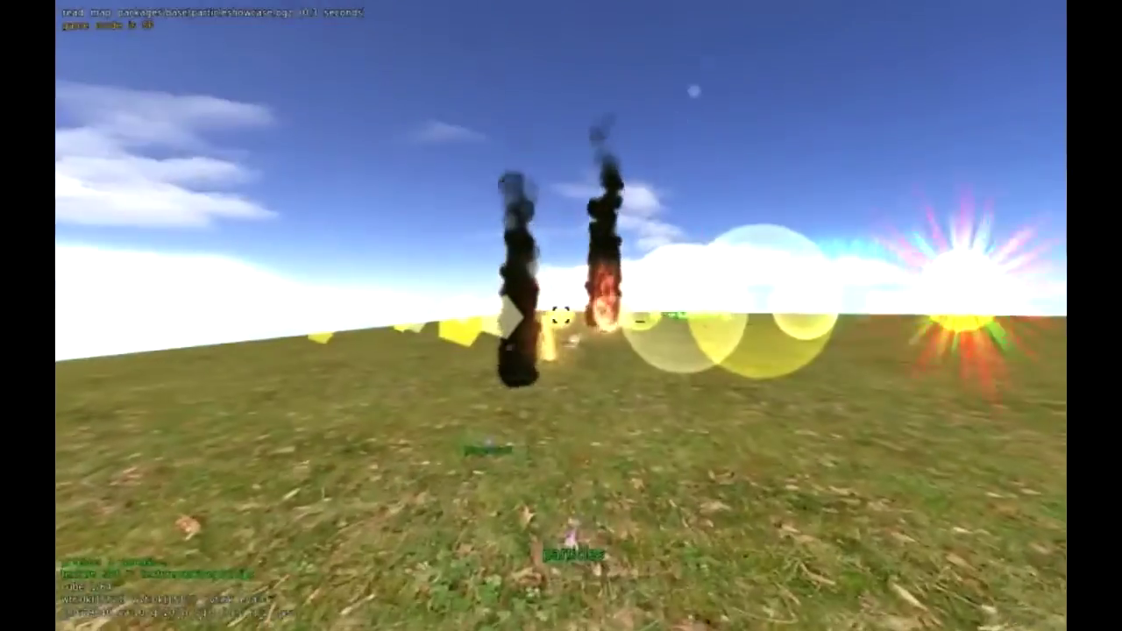
key(a)
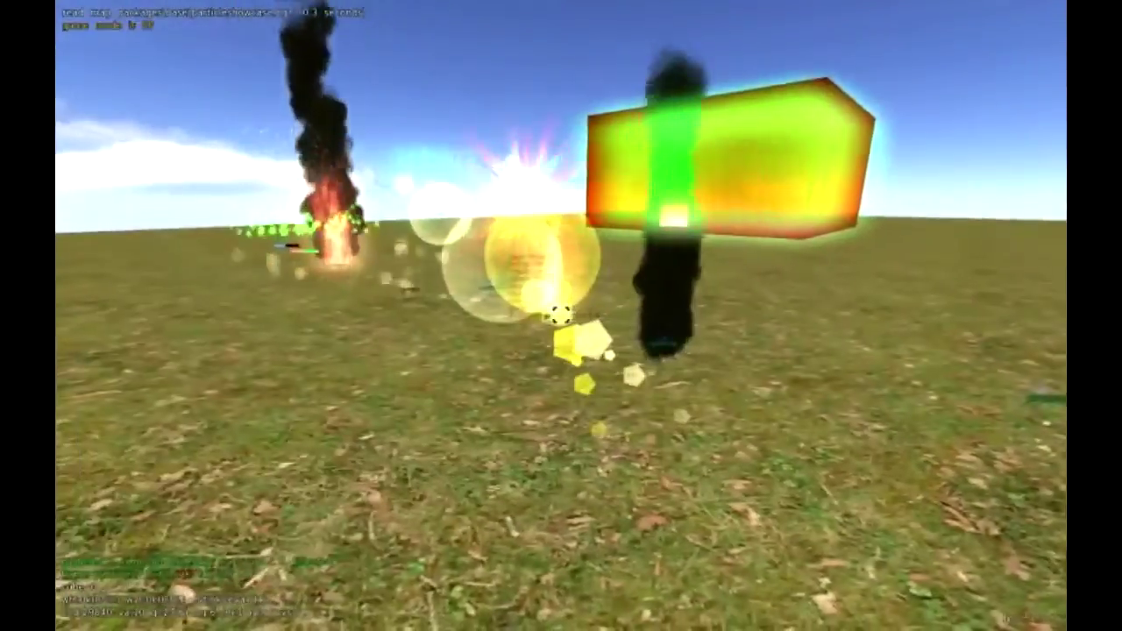
key(s)
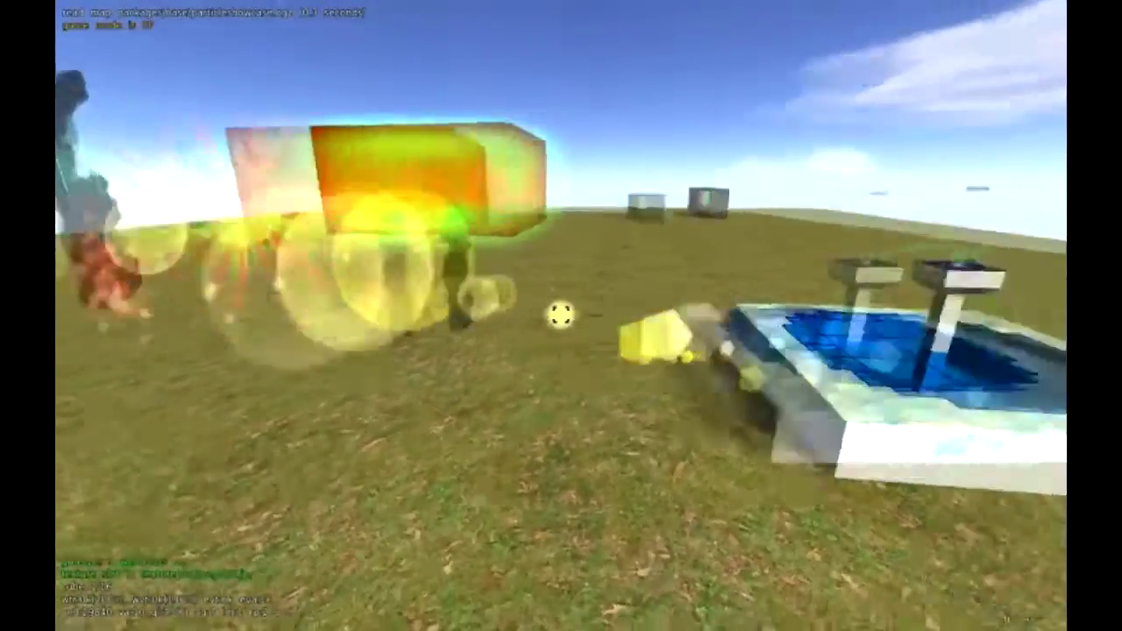
key(w)
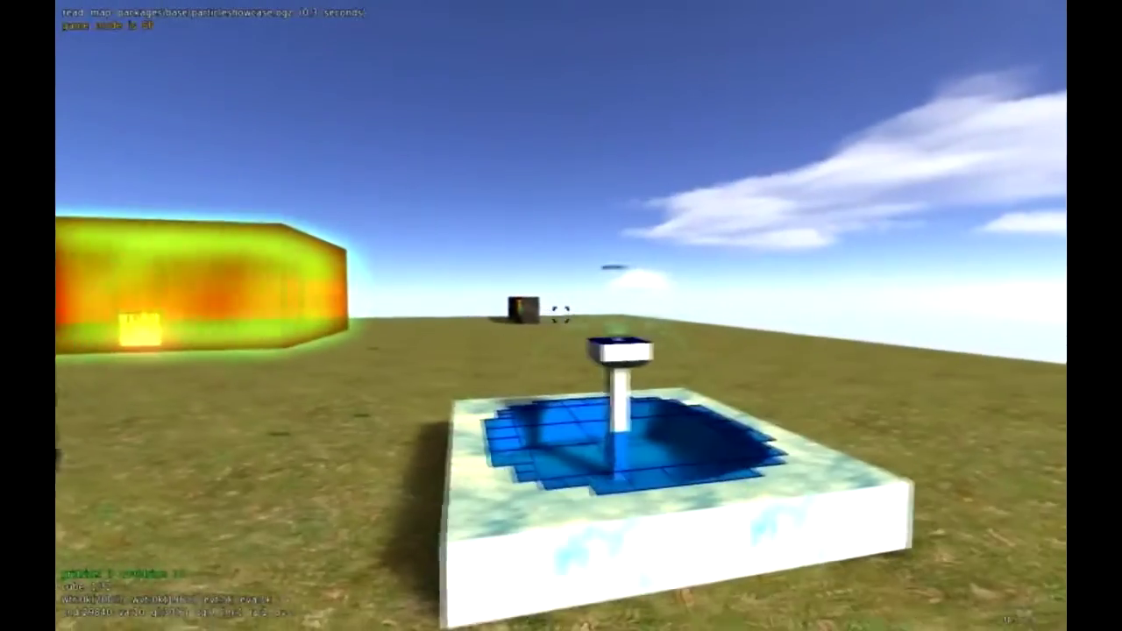
key(s)
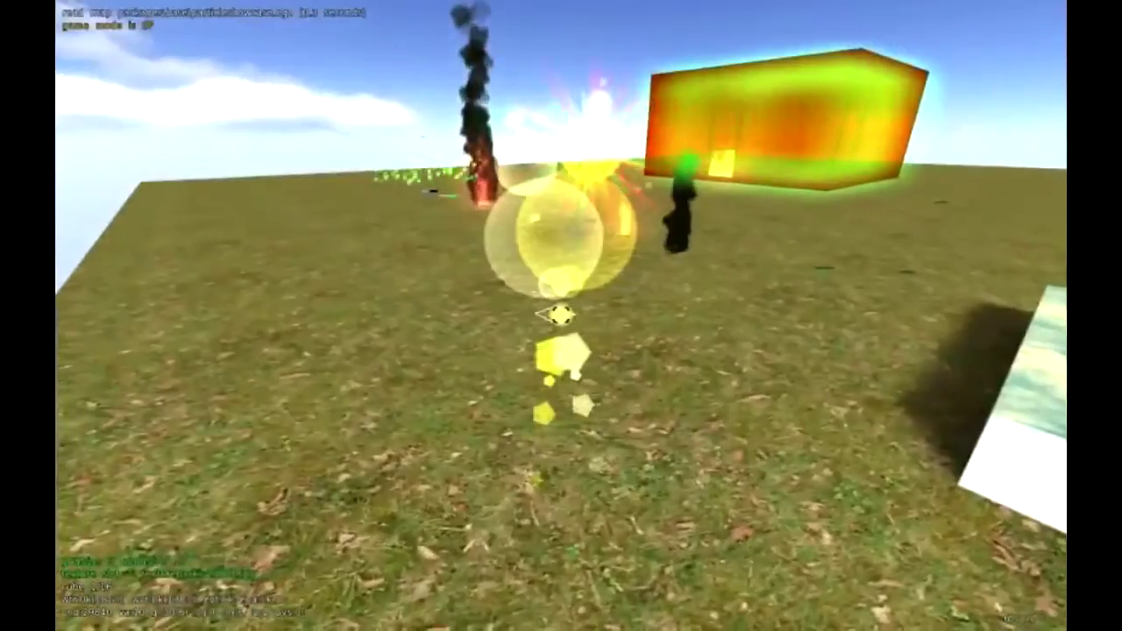
key(a)
Examine the fire and smoke settings offered for a new particle, then close them.
key(Escape)
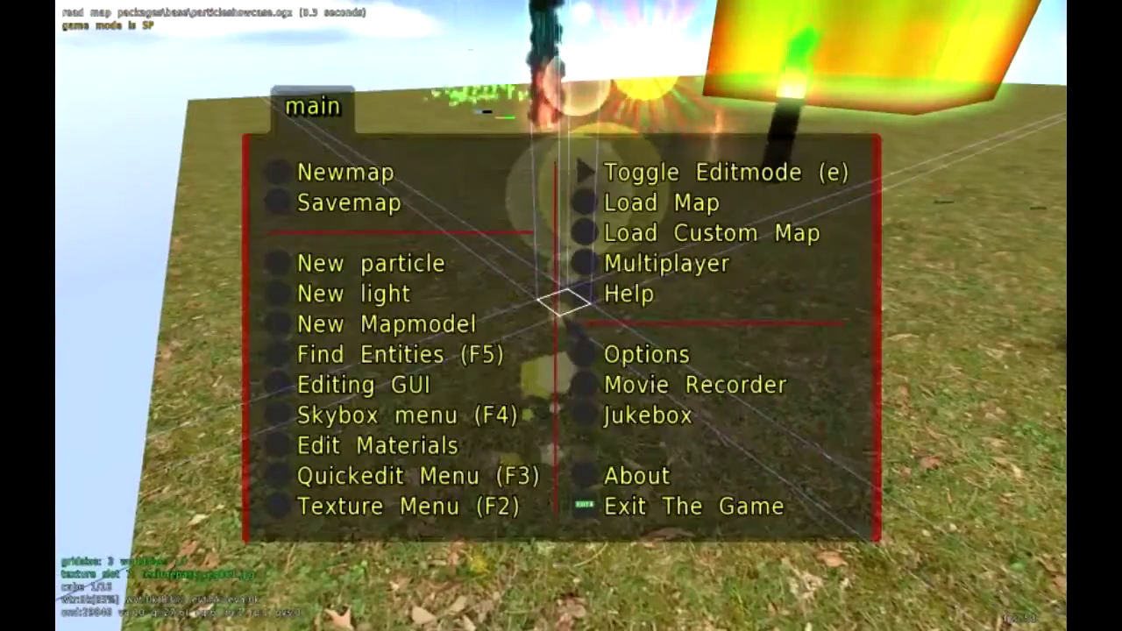
click(371, 263)
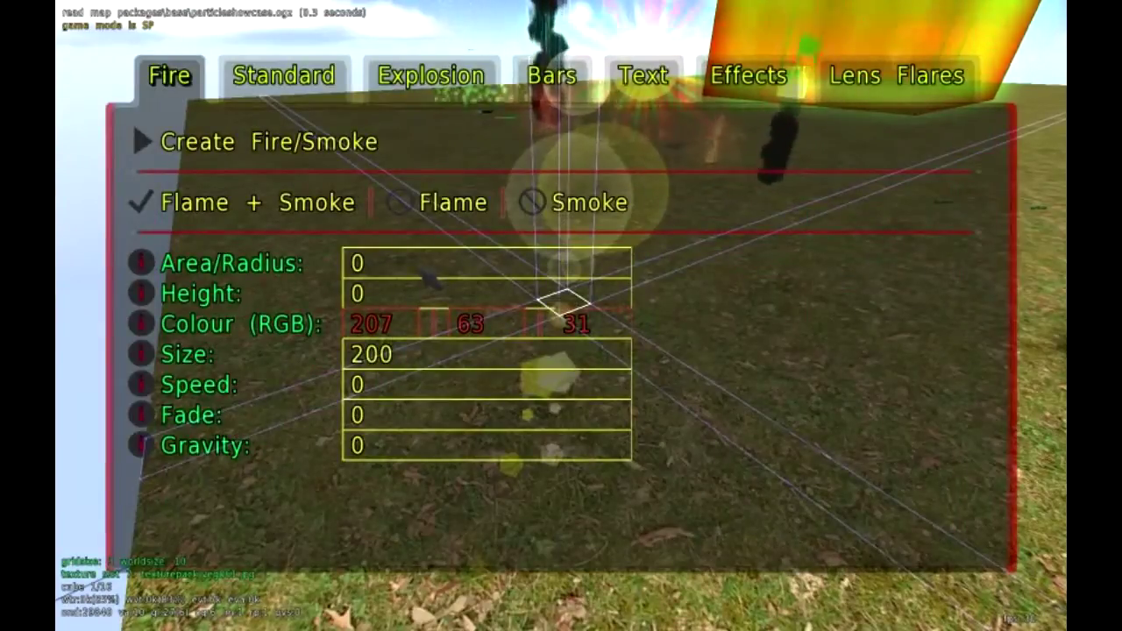
key(Escape)
key(Escape)
Add a quick light entity on the grass and change its type to particles.
key(F3)
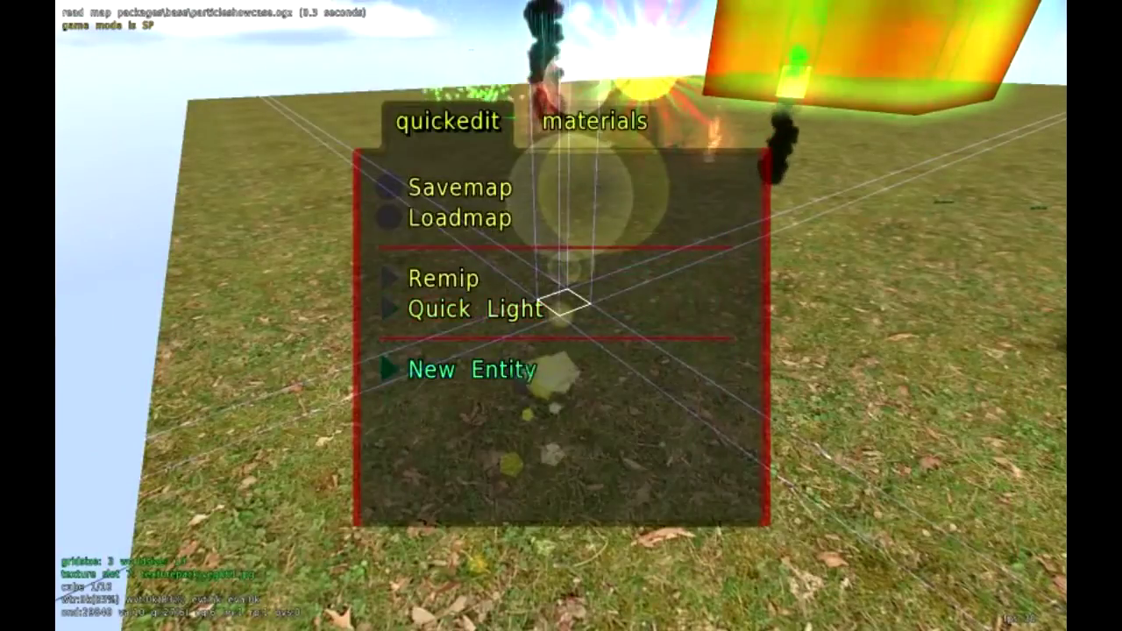
click(511, 309)
key(period)
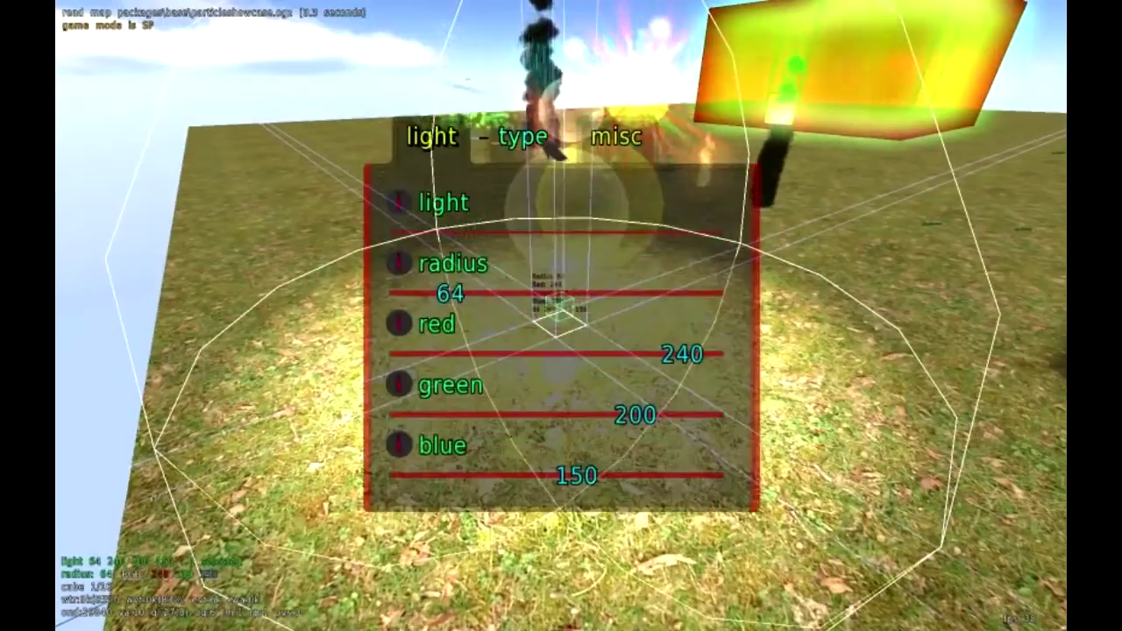
click(544, 143)
click(473, 324)
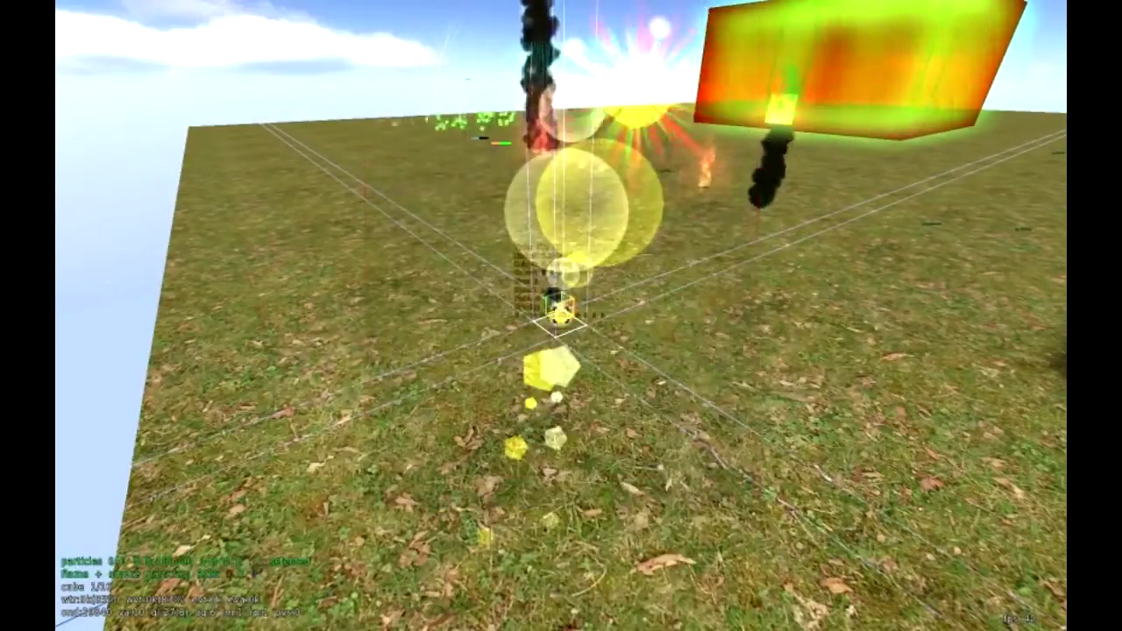
key(F3)
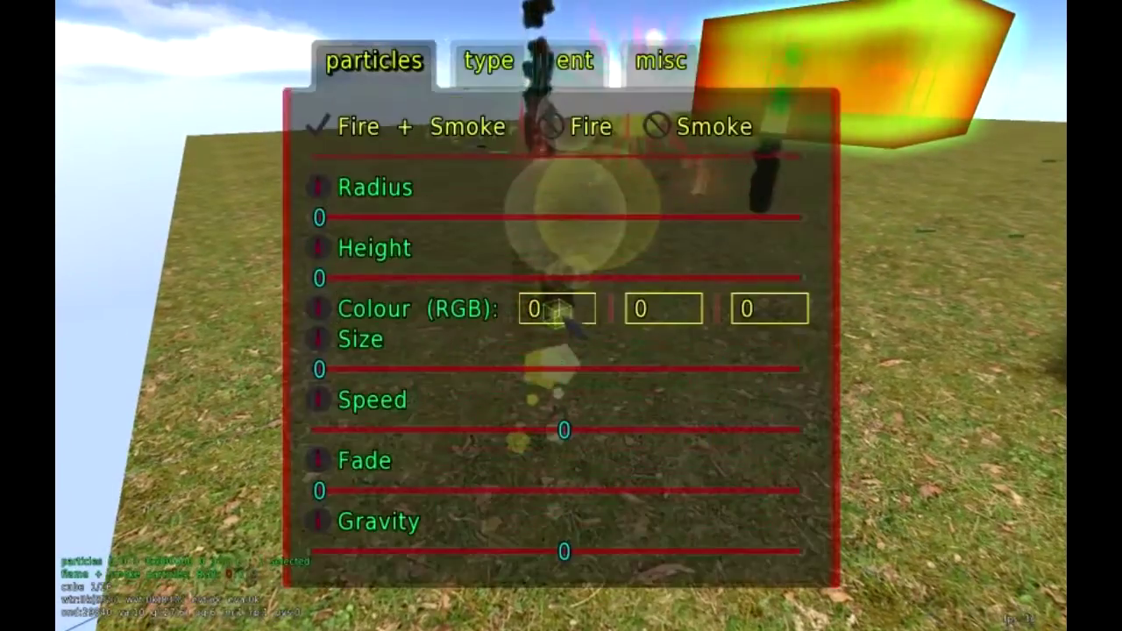
key(Escape)
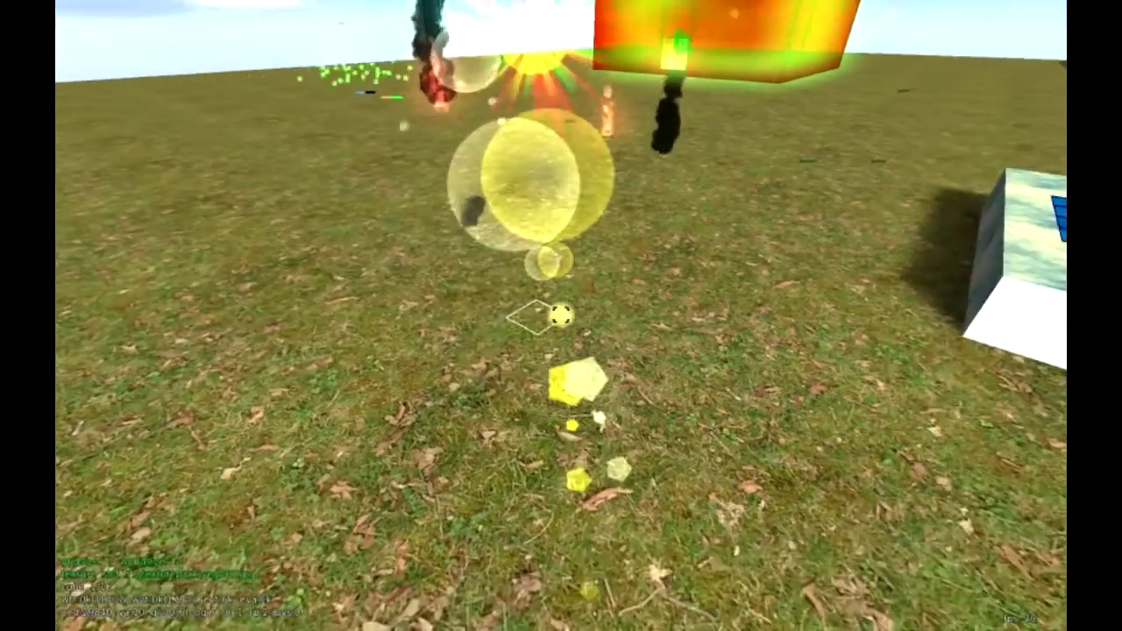
Create a Flame + Smoke particle entity with size 200 on the open grass.
key(Escape)
click(368, 260)
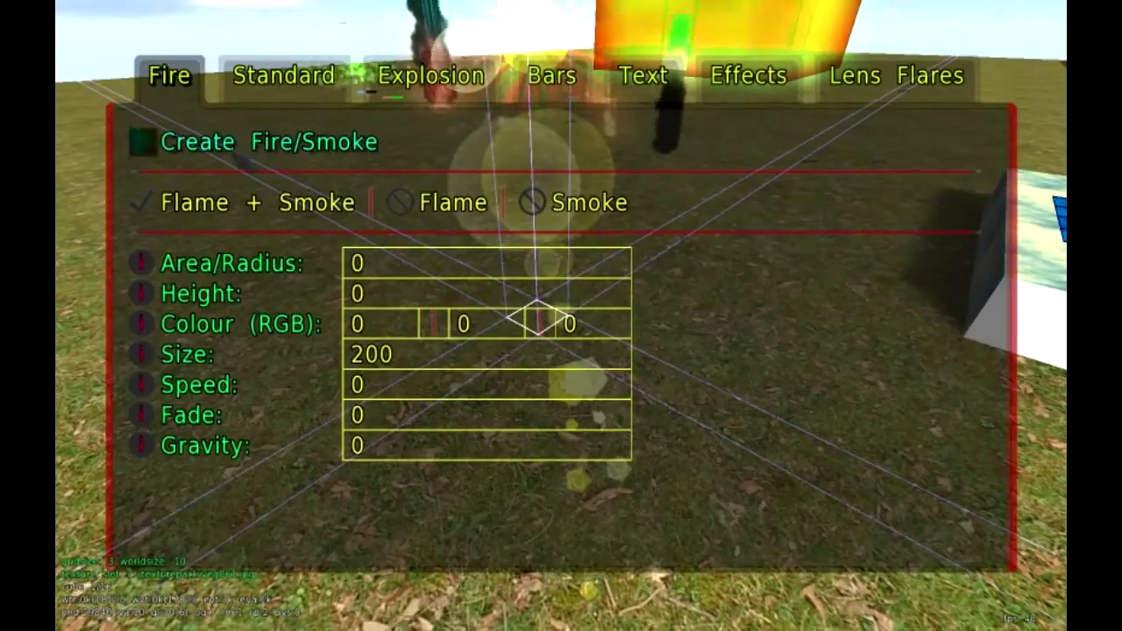
click(238, 153)
key(w)
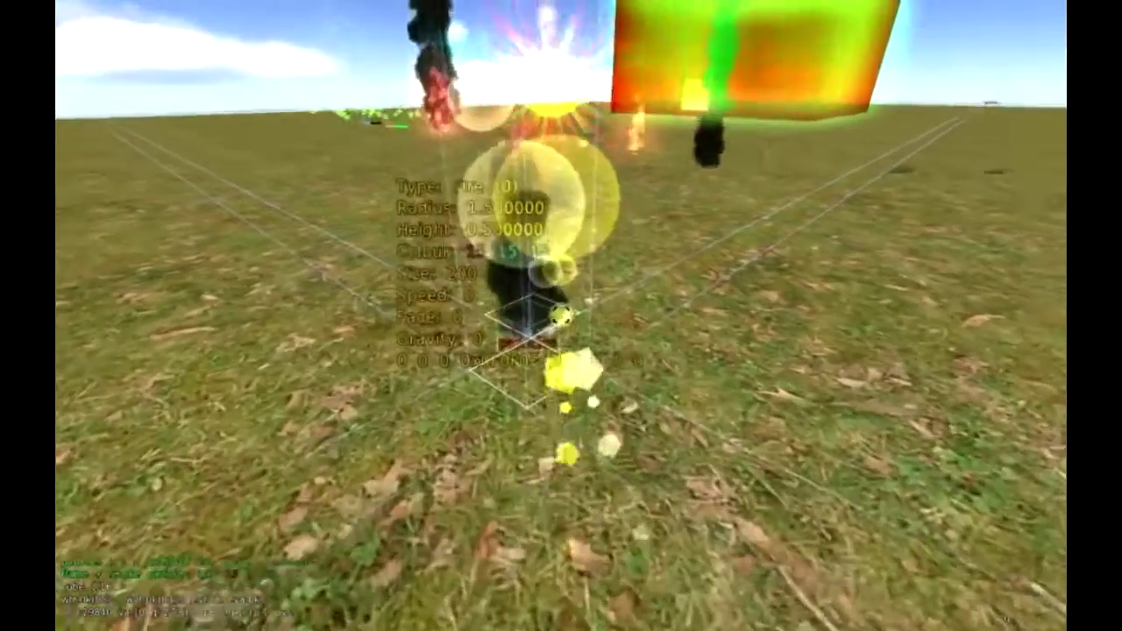
key(w)
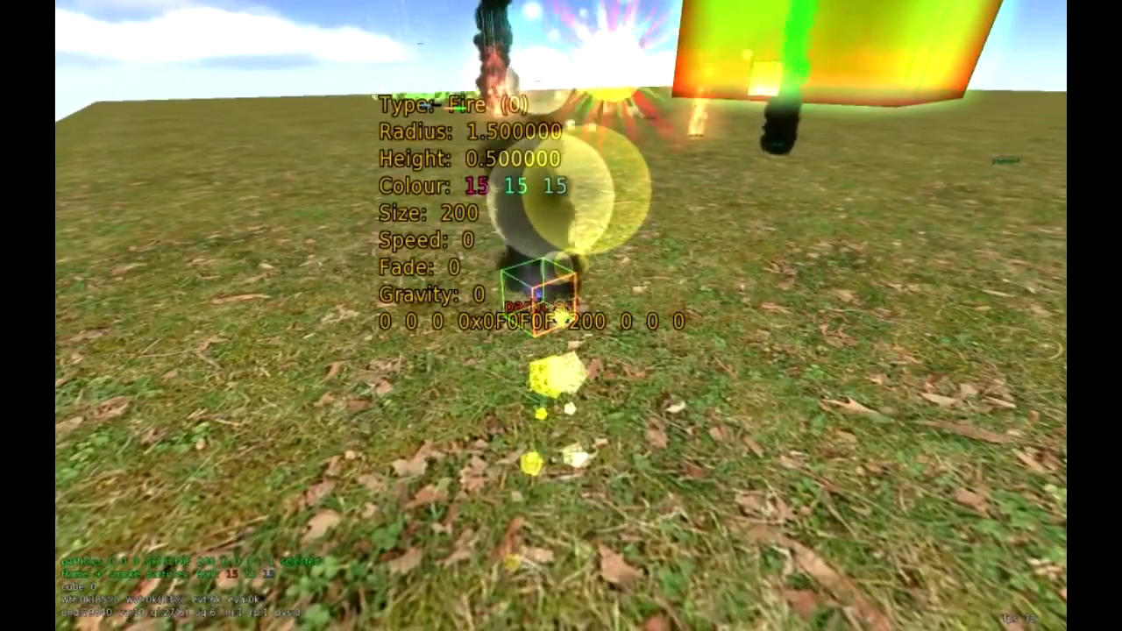
key(F2)
key(Escape)
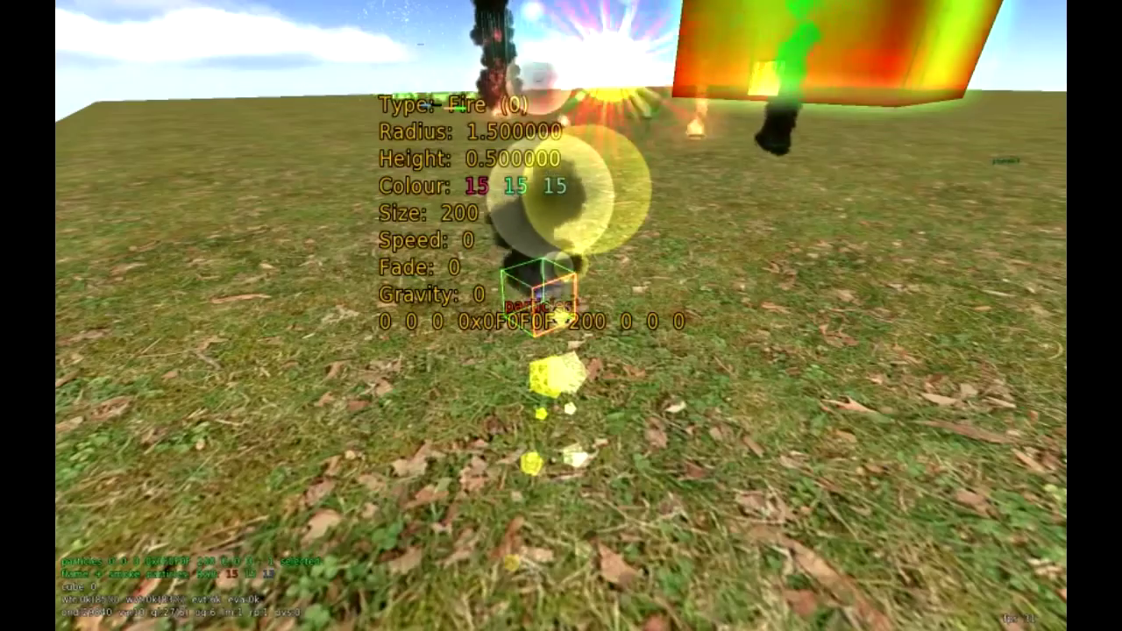
Set the fire and smoke particle's radius to 313 and its height to 327.
key(period)
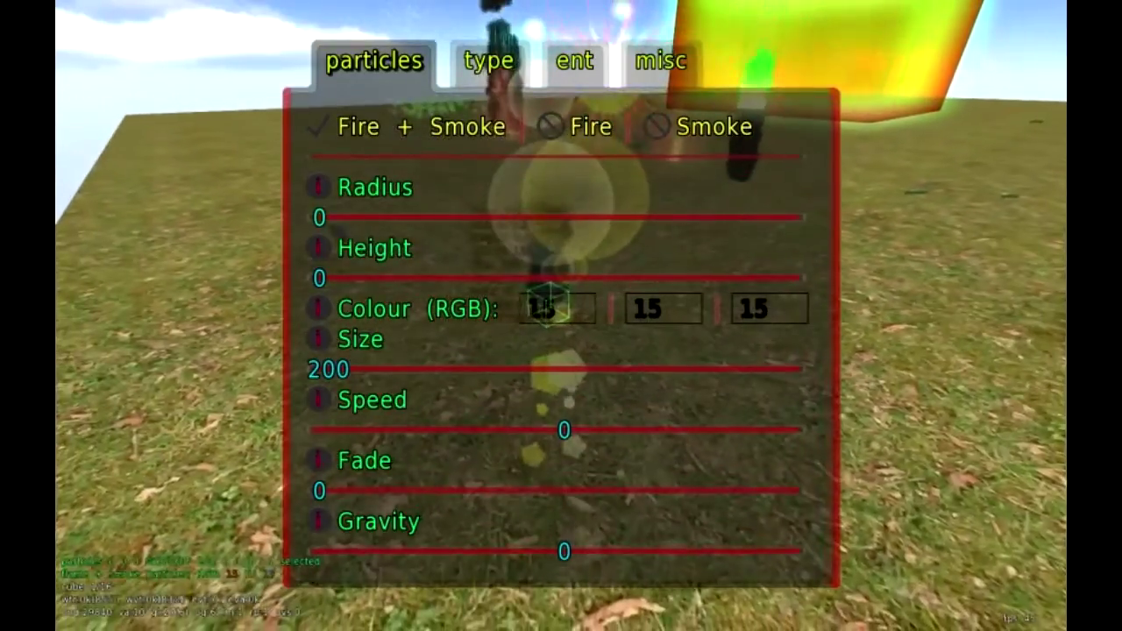
drag(324, 219, 360, 230)
key(w)
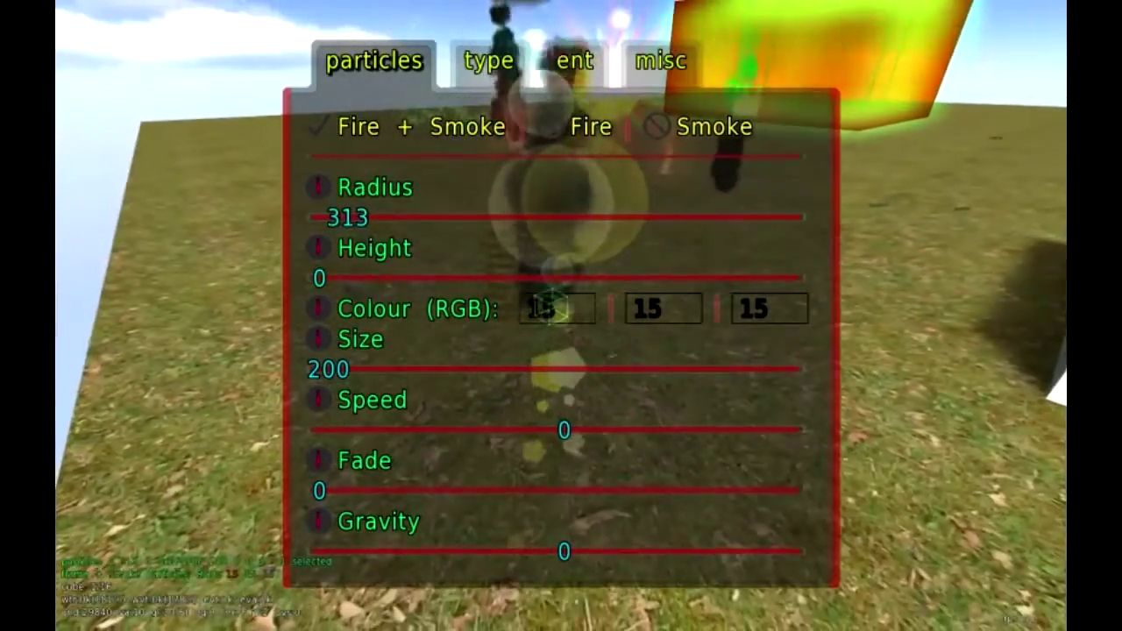
drag(319, 278, 436, 278)
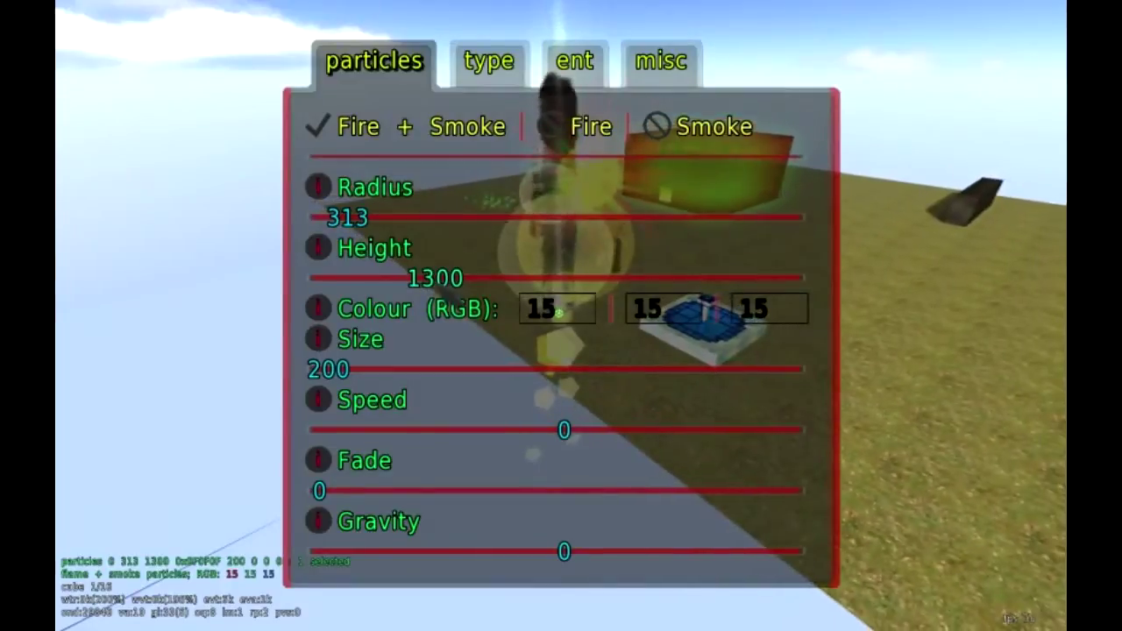
drag(435, 278, 364, 281)
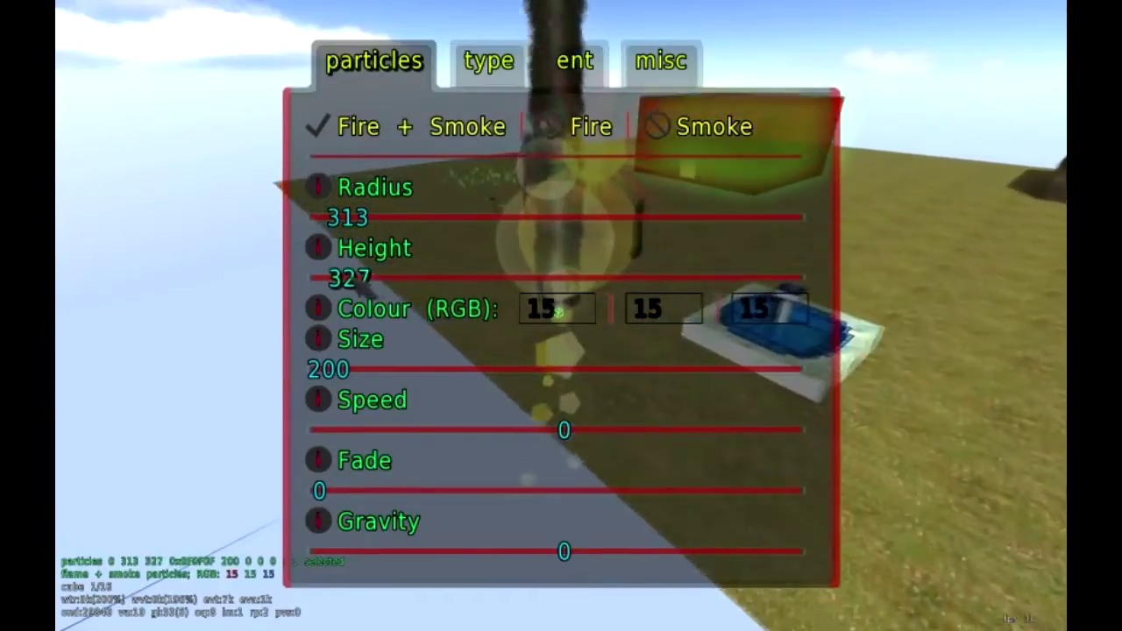
Reduce the fire and smoke particle's size to 23.
key(w)
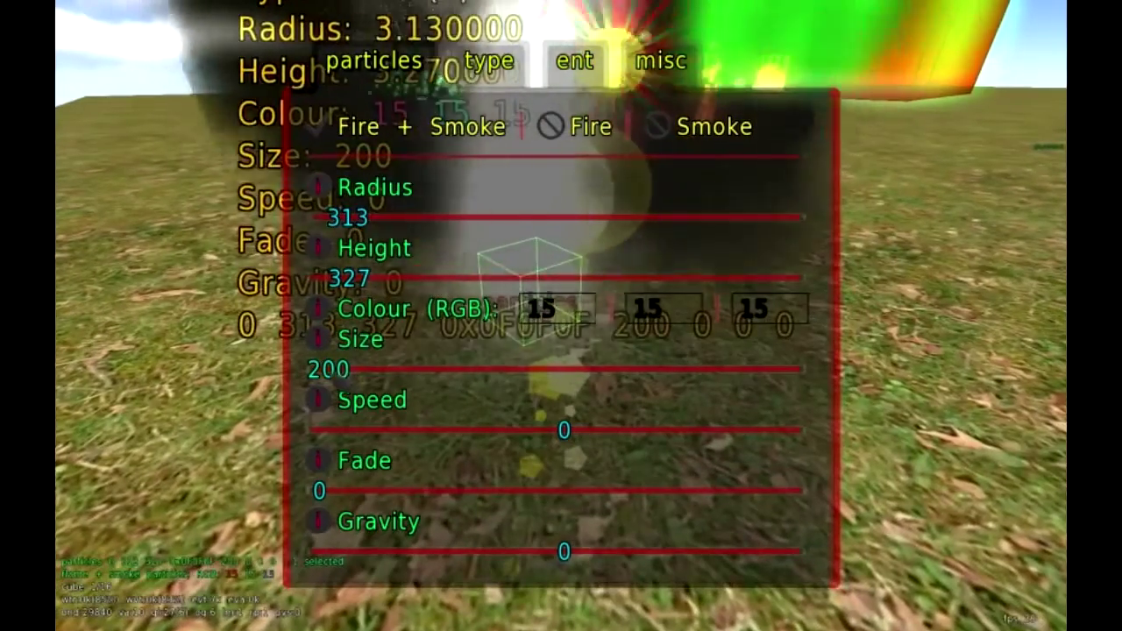
drag(330, 372, 326, 372)
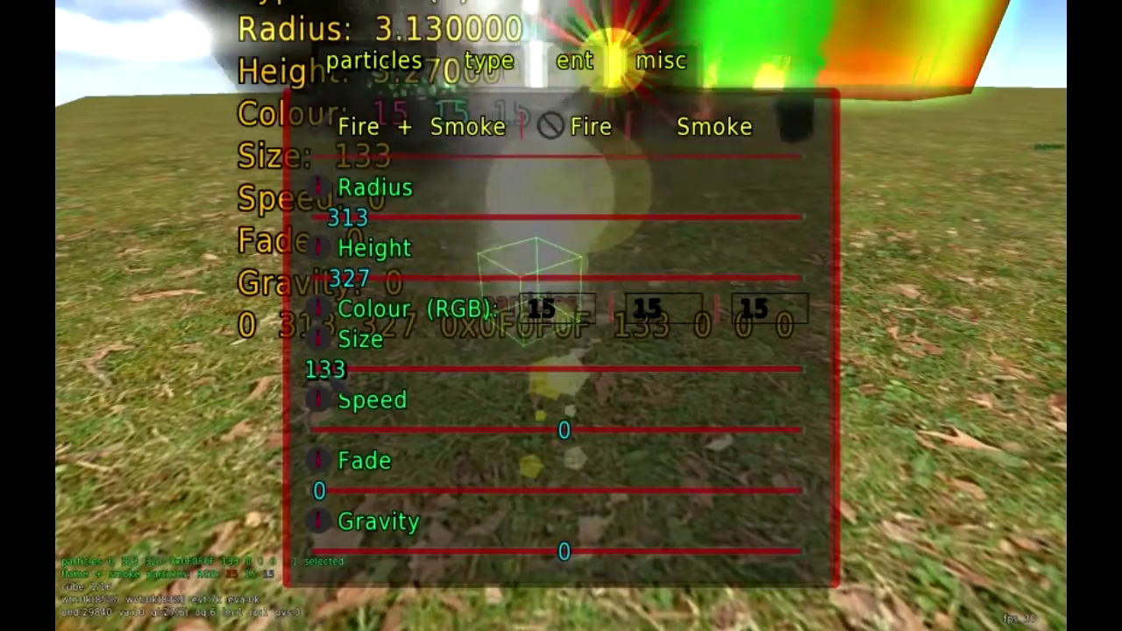
scroll(556, 369, down, 5)
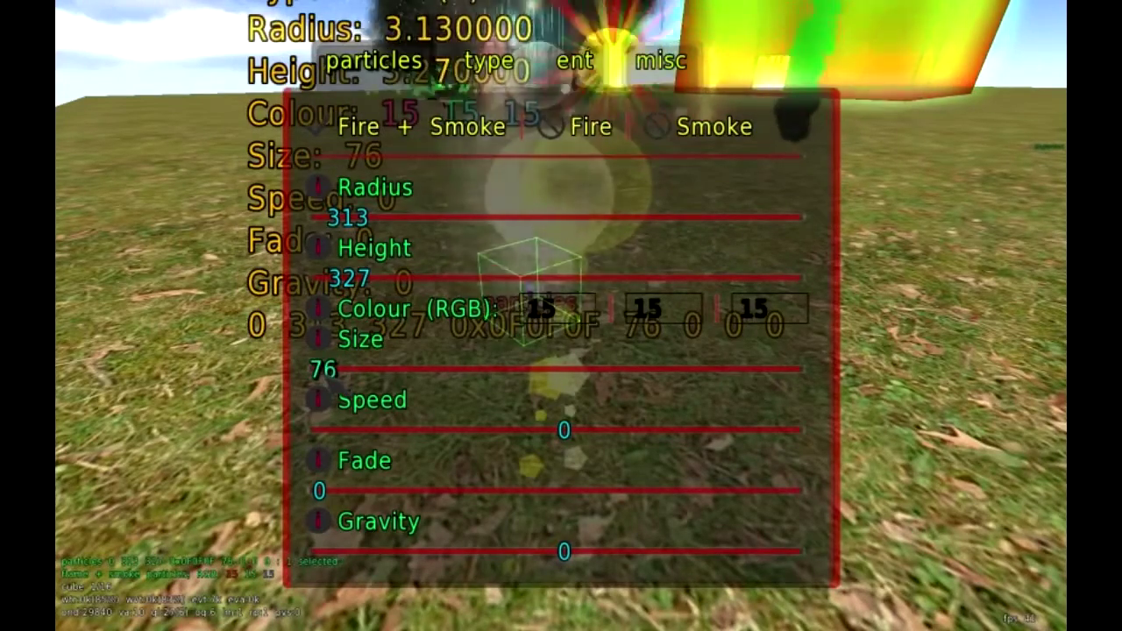
key(w)
key(s)
key(w)
scroll(556, 369, up, 5)
scroll(556, 370, down, 2)
scroll(556, 370, down, 7)
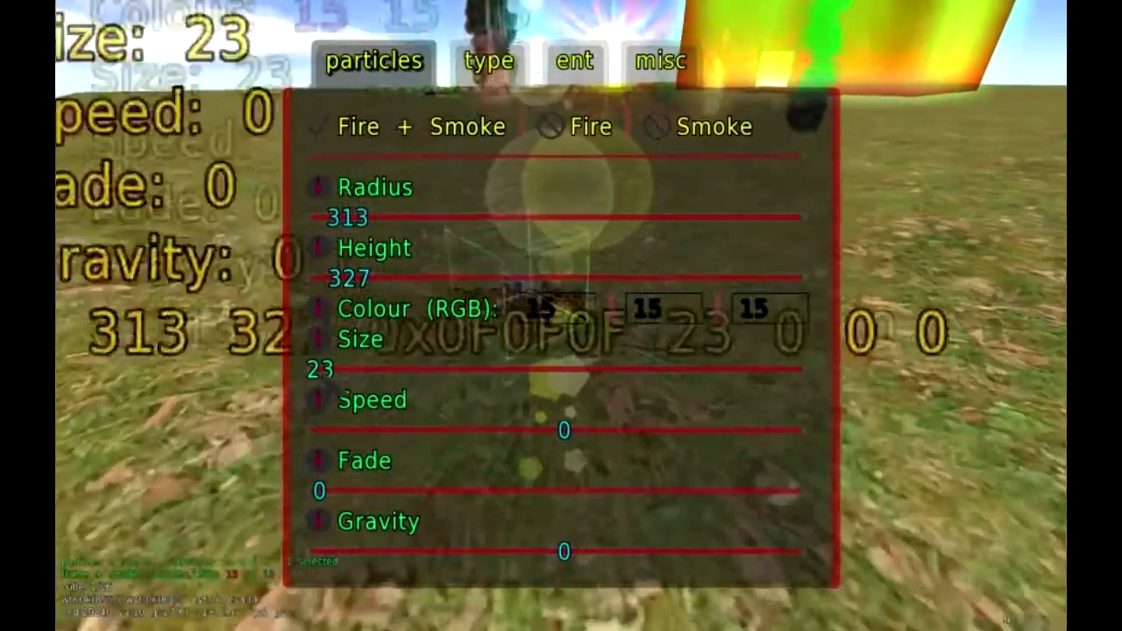
Set the fire and smoke particle's size to 270.
drag(325, 375, 371, 376)
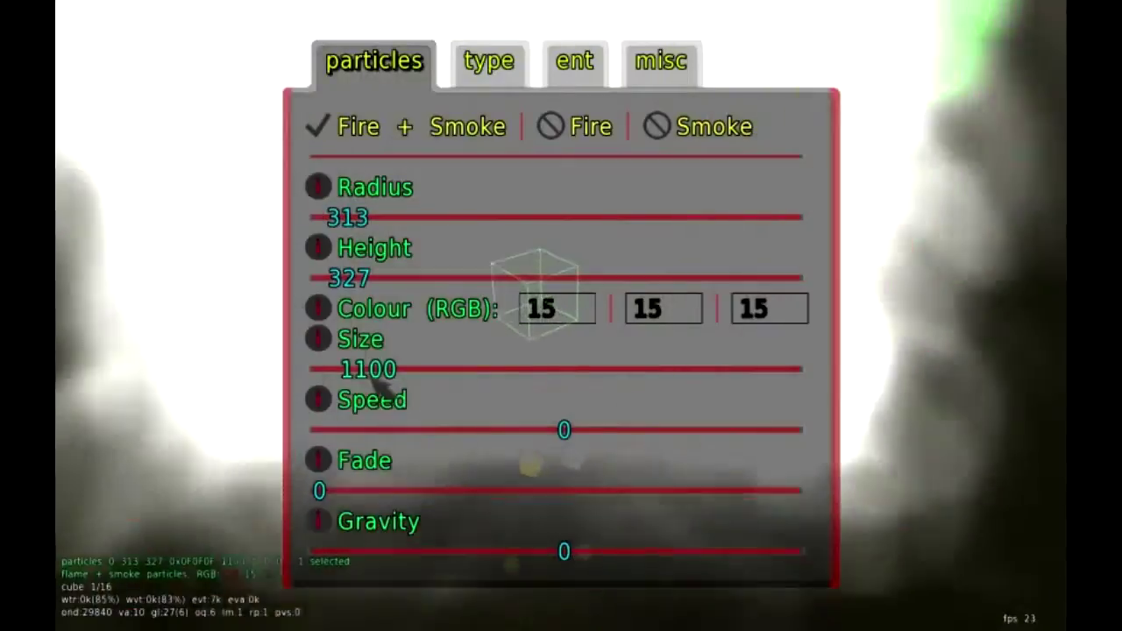
drag(376, 385, 324, 379)
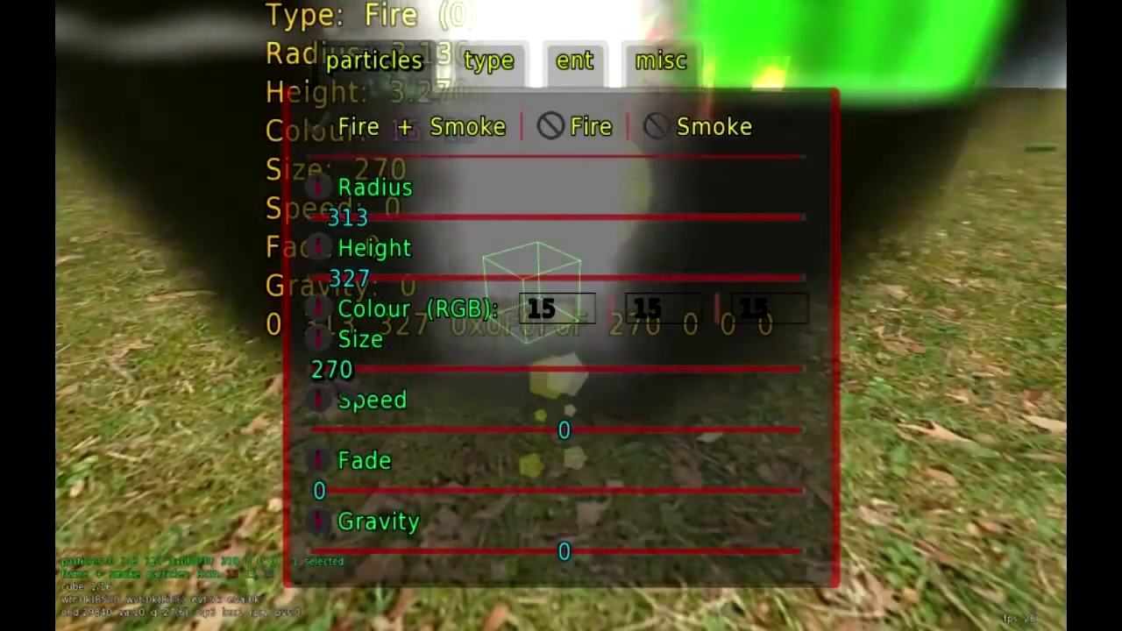
key(s)
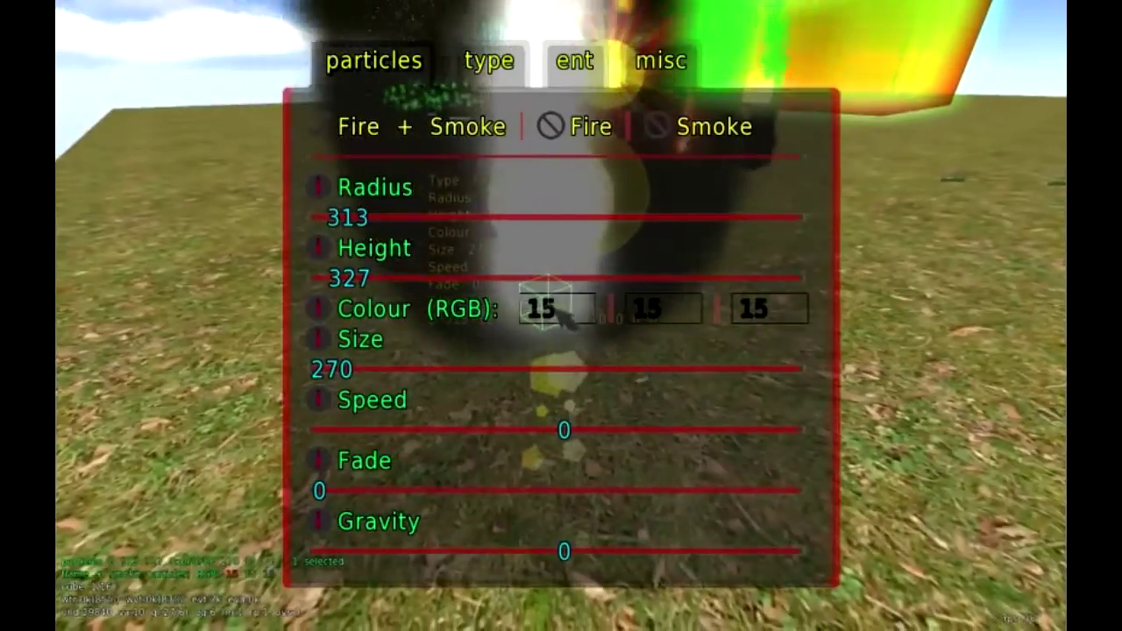
key(s)
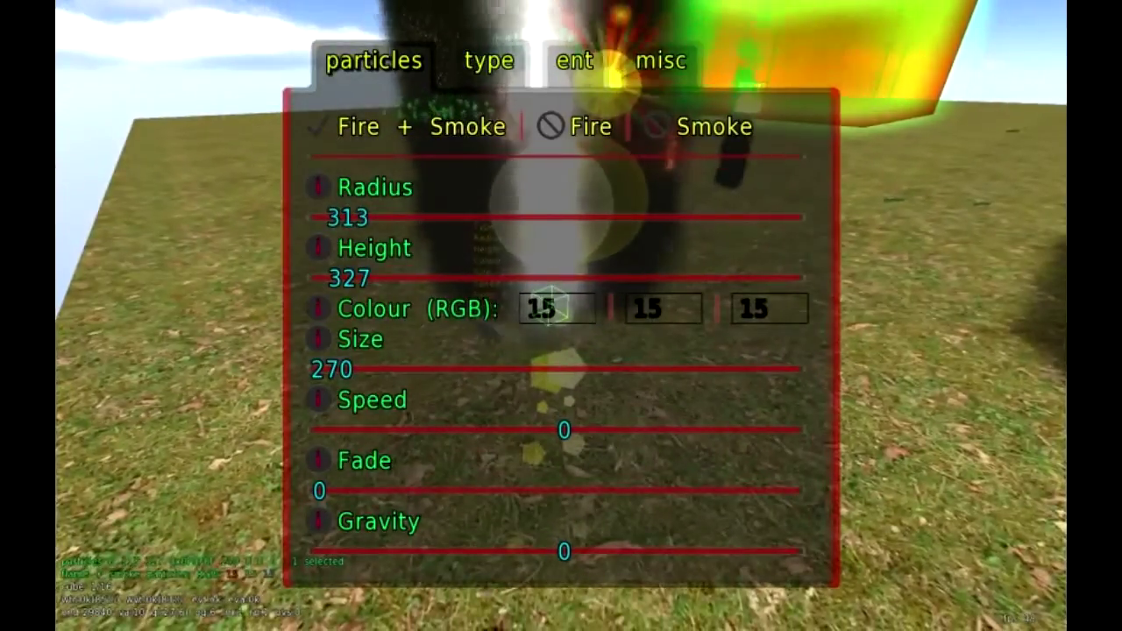
key(s)
Set the fire and smoke particle's RGB colour to 100, 15, 0 and close its settings.
click(551, 308)
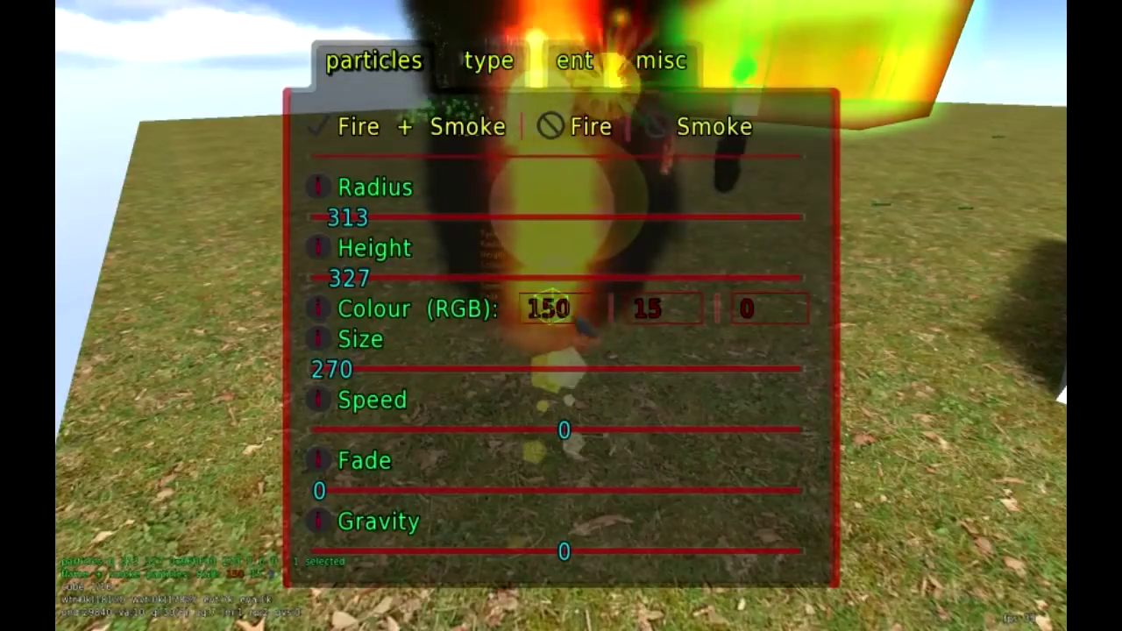
key(BackSpace)
key(BackSpace)
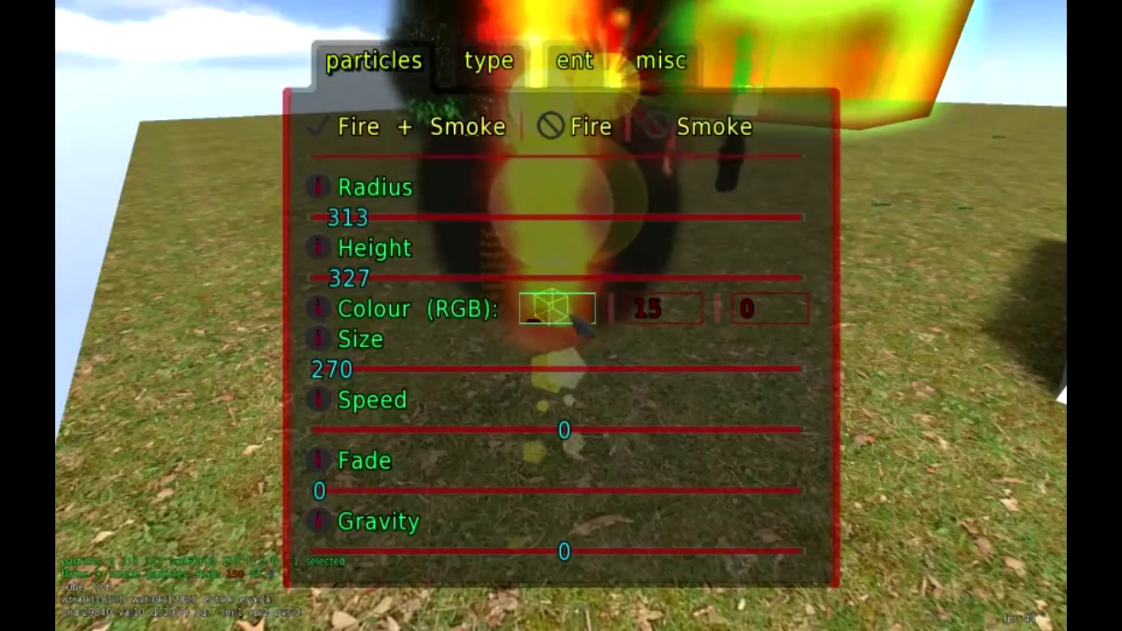
text(00)
key(Return)
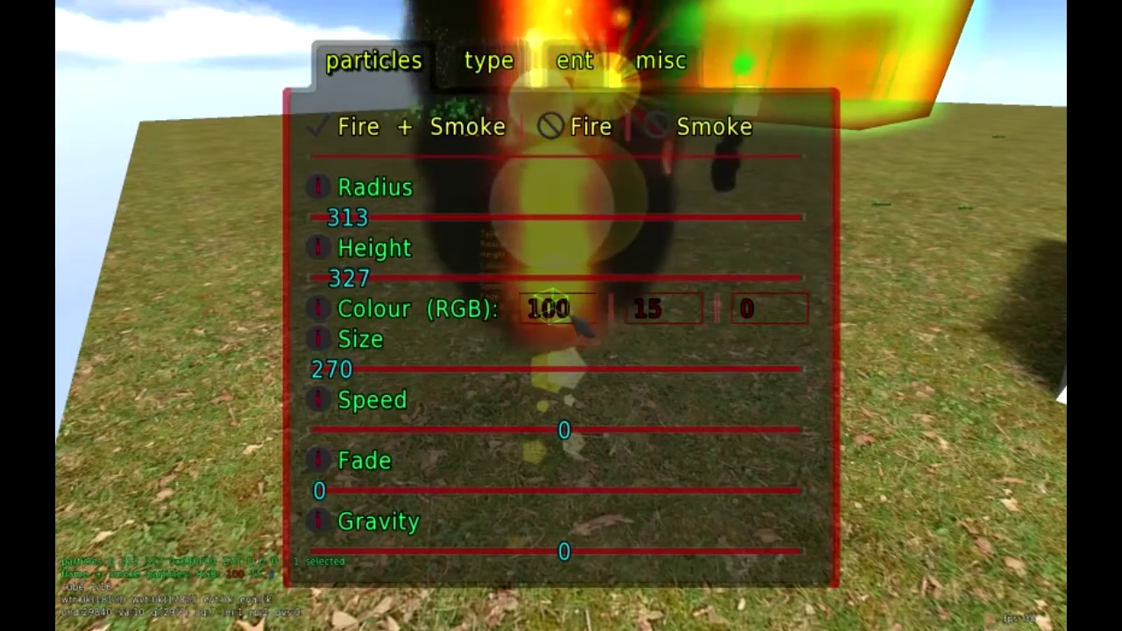
key(Escape)
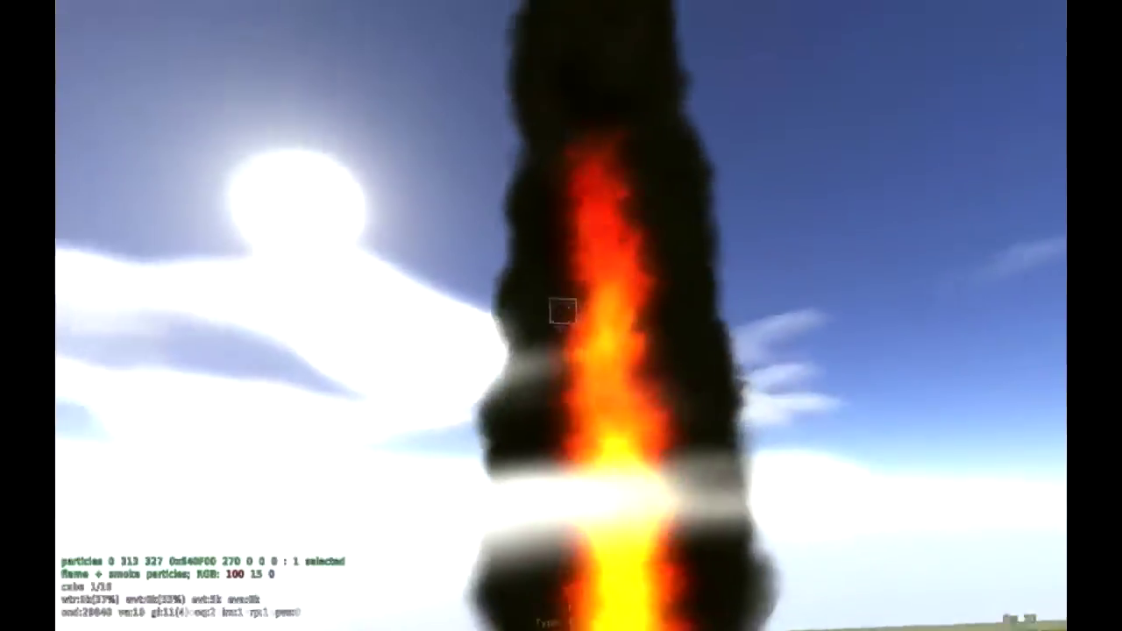
Reopen the fire and smoke particle's settings and set its speed to 857.
key(period)
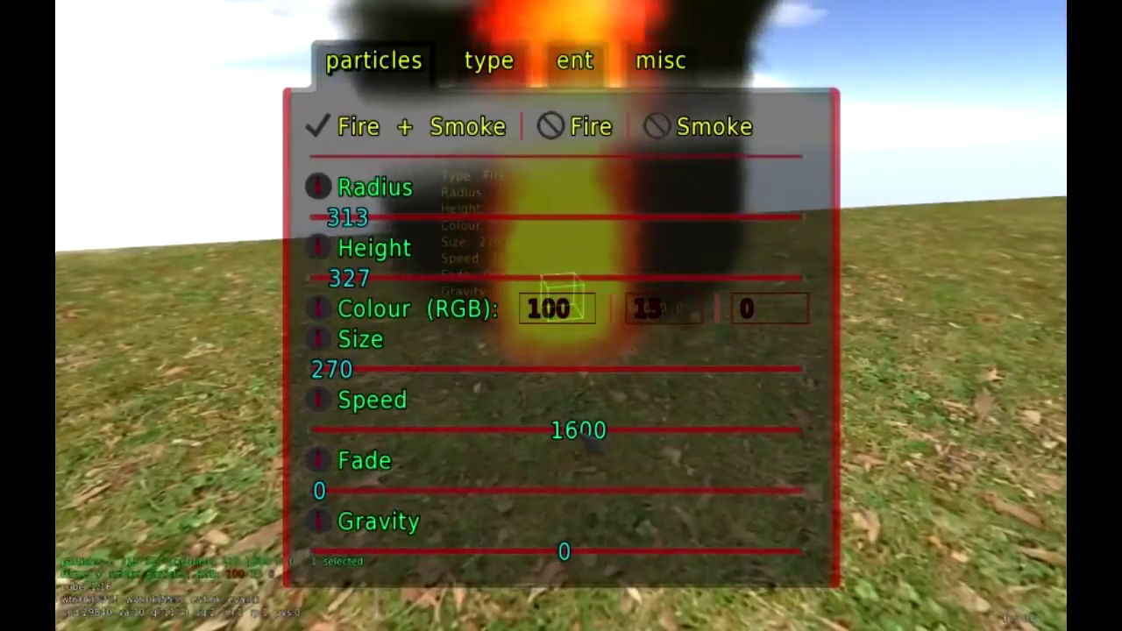
key(s)
drag(584, 434, 580, 434)
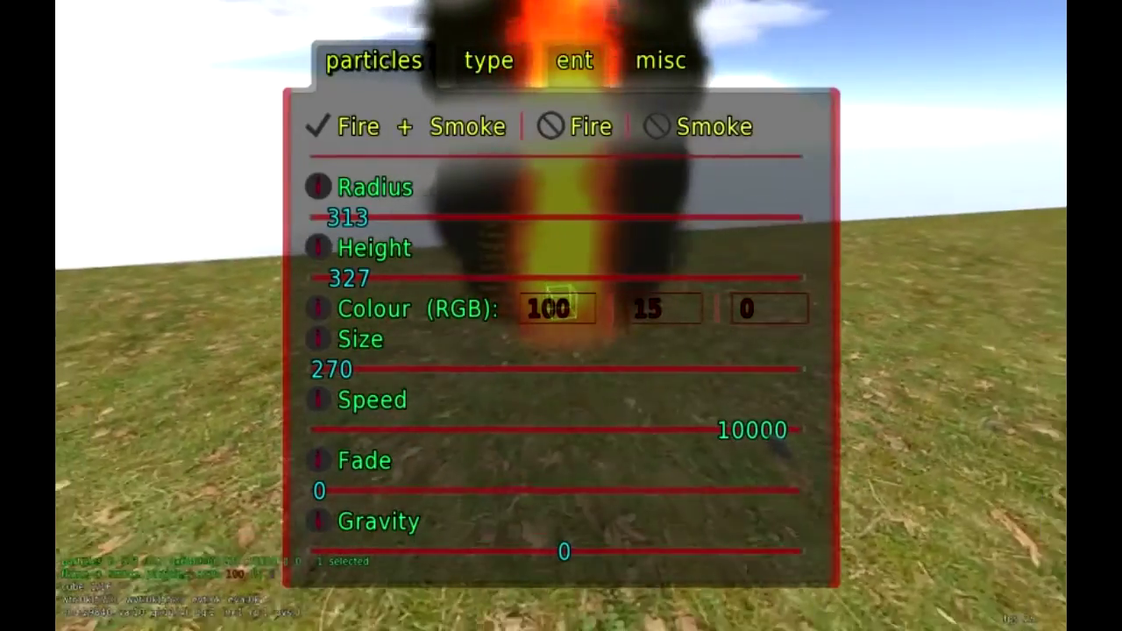
drag(779, 438, 578, 445)
Try fade values of 15066 and 41382 on the fire and smoke particle, comparing the effect from near and far.
key(s)
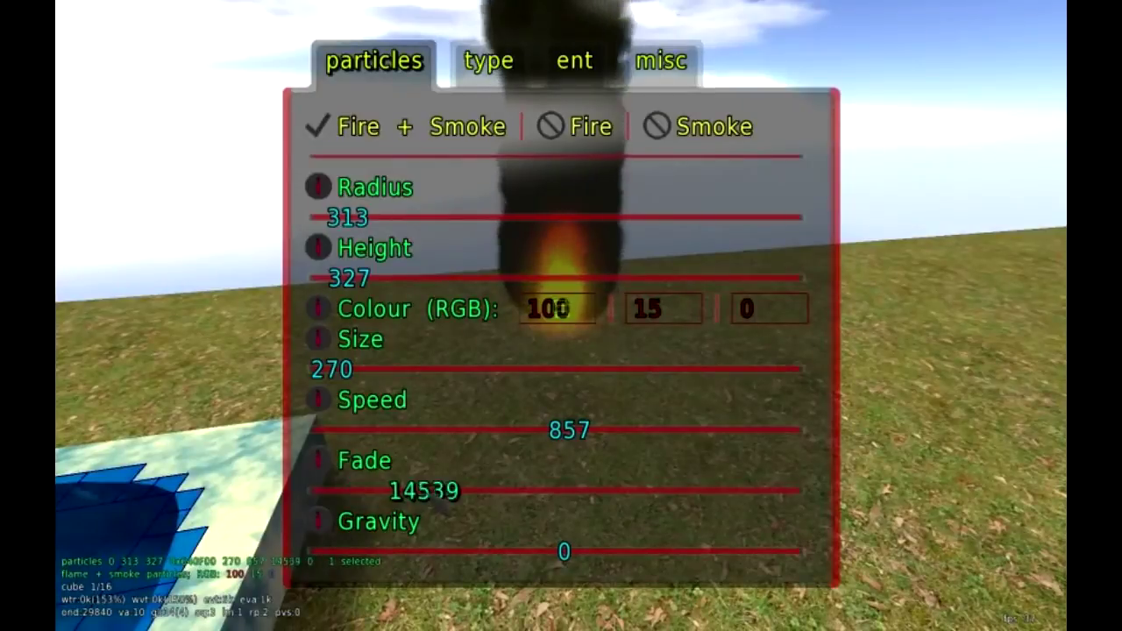
key(s)
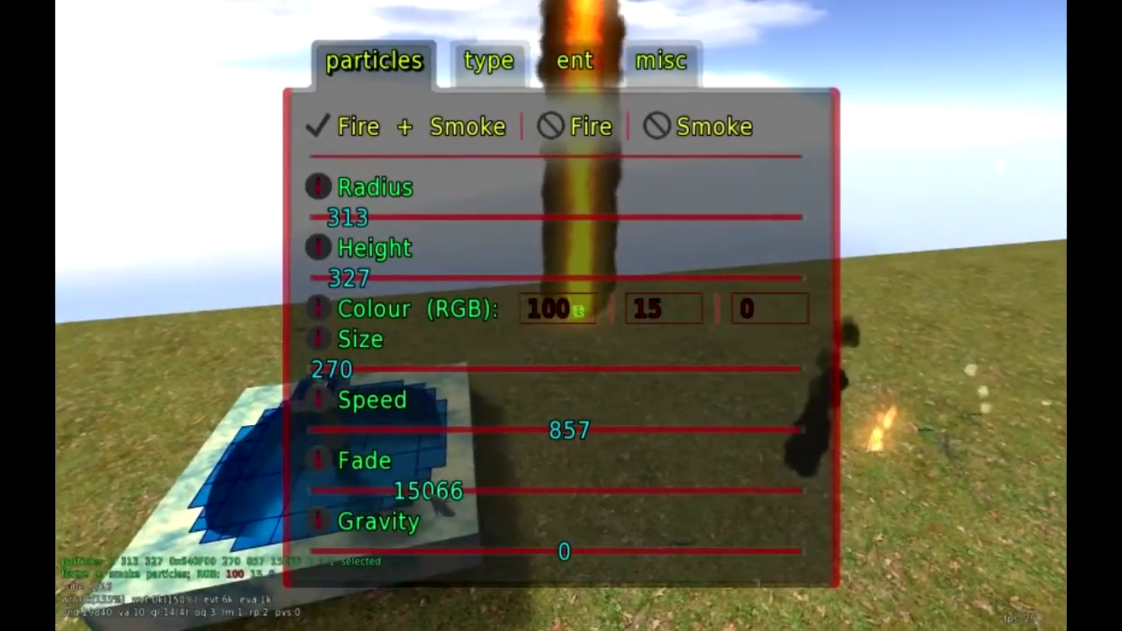
key(s)
key(w)
key(s)
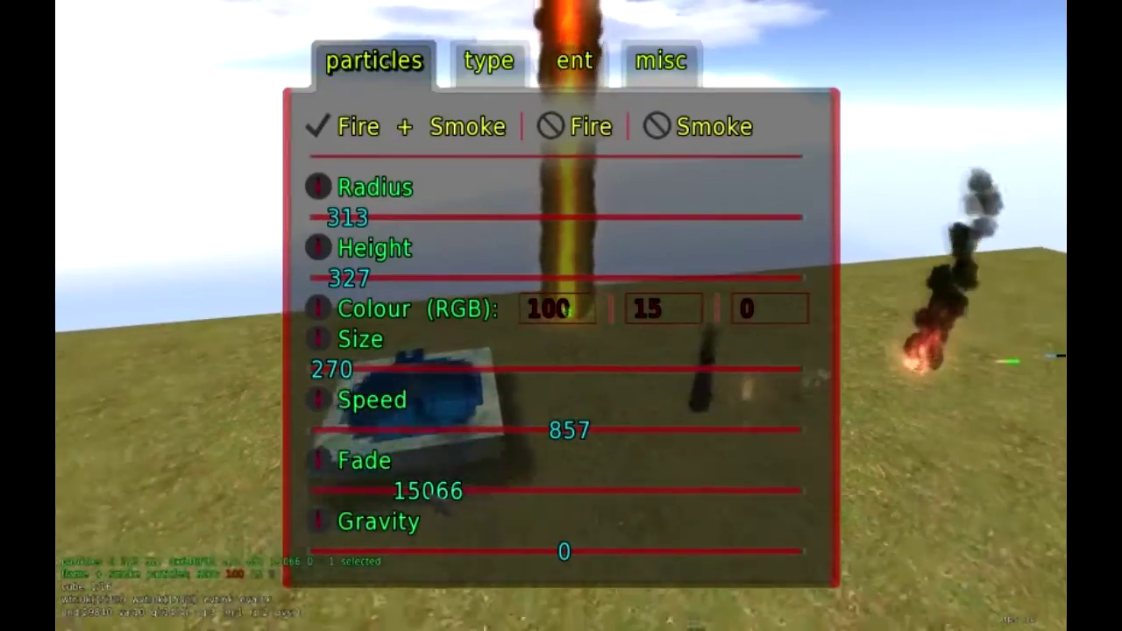
key(w)
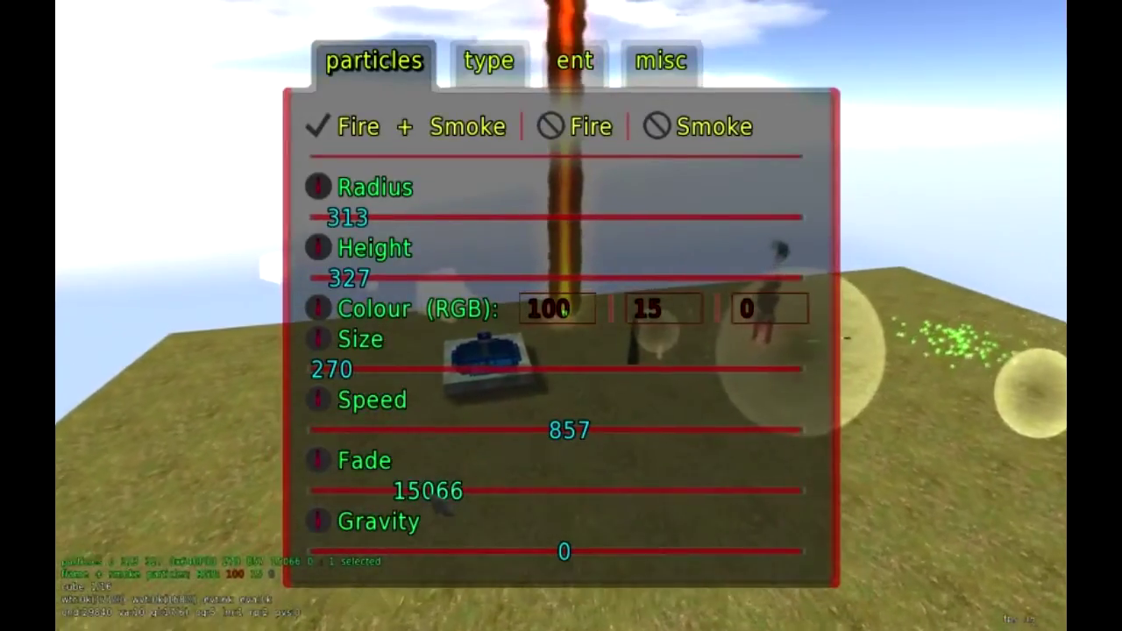
key(w)
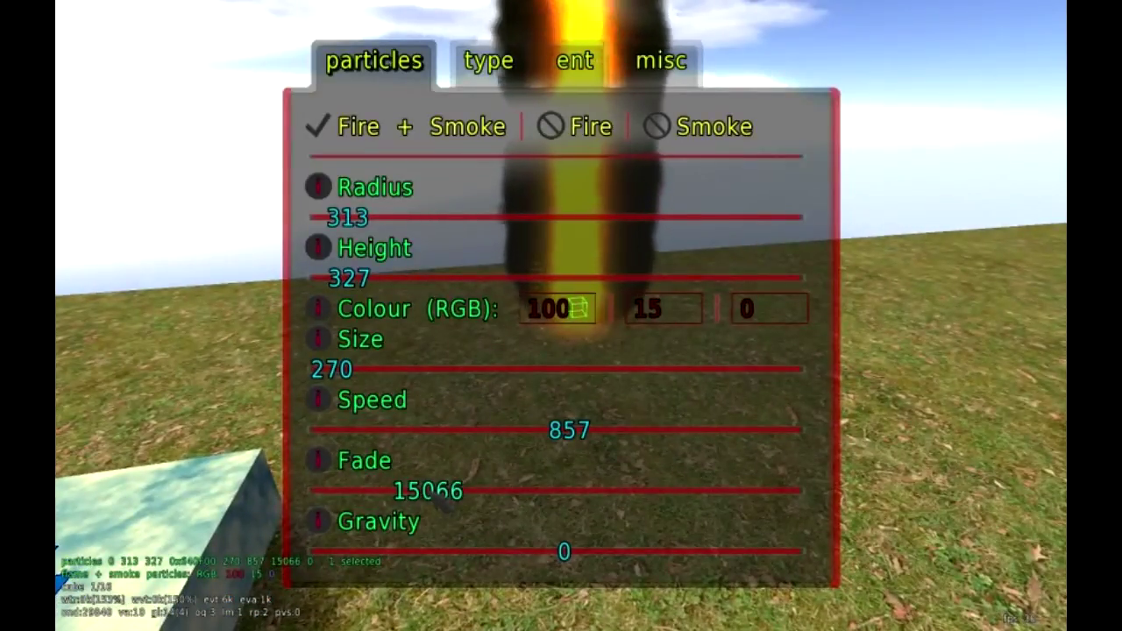
key(s)
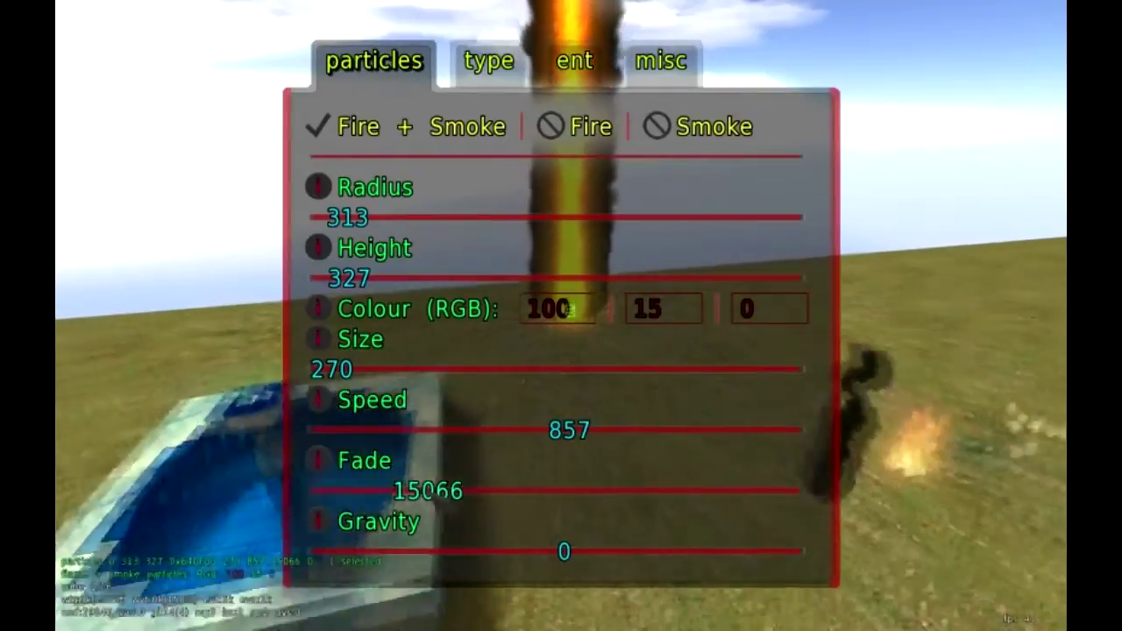
key(s)
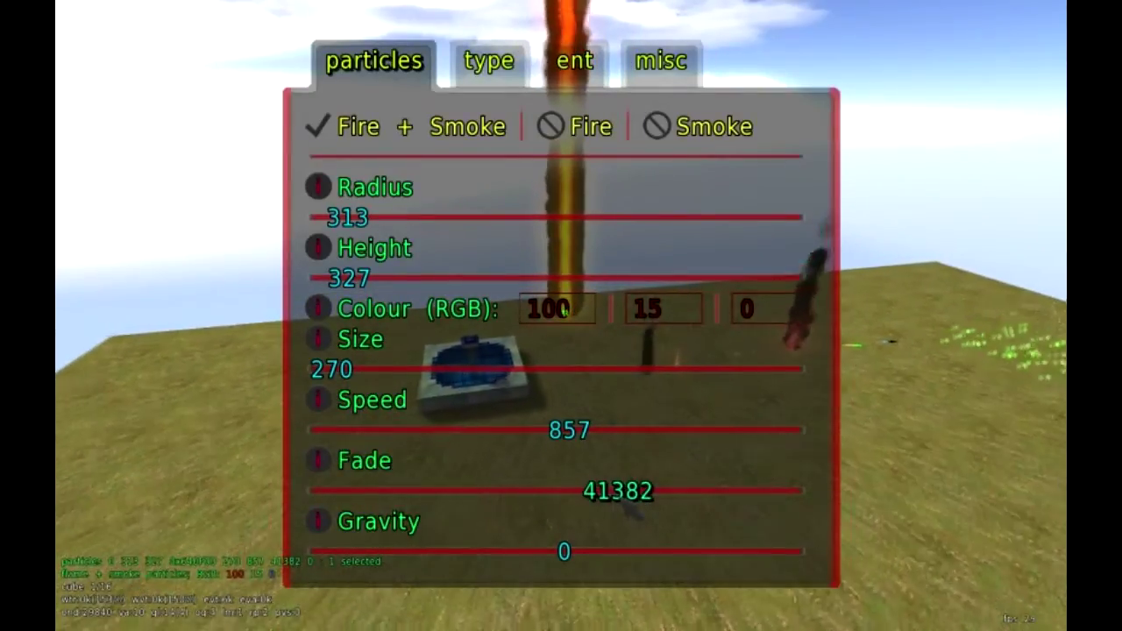
Set the fire and smoke particle's fade to 473 and check the flame from near and far.
key(w)
drag(621, 496, 347, 496)
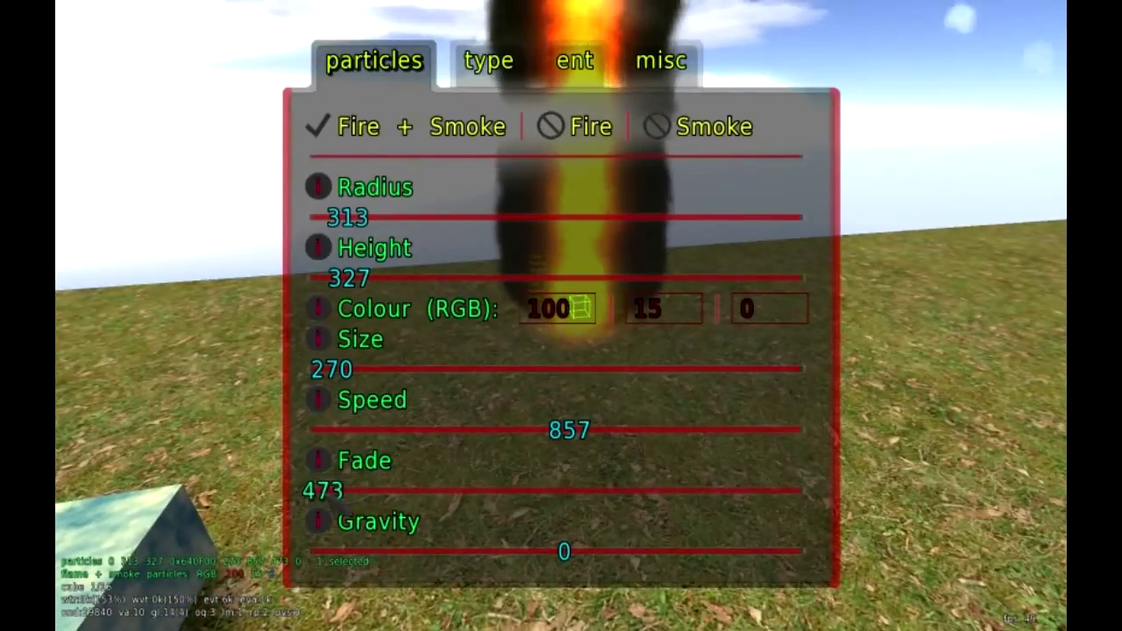
key(s)
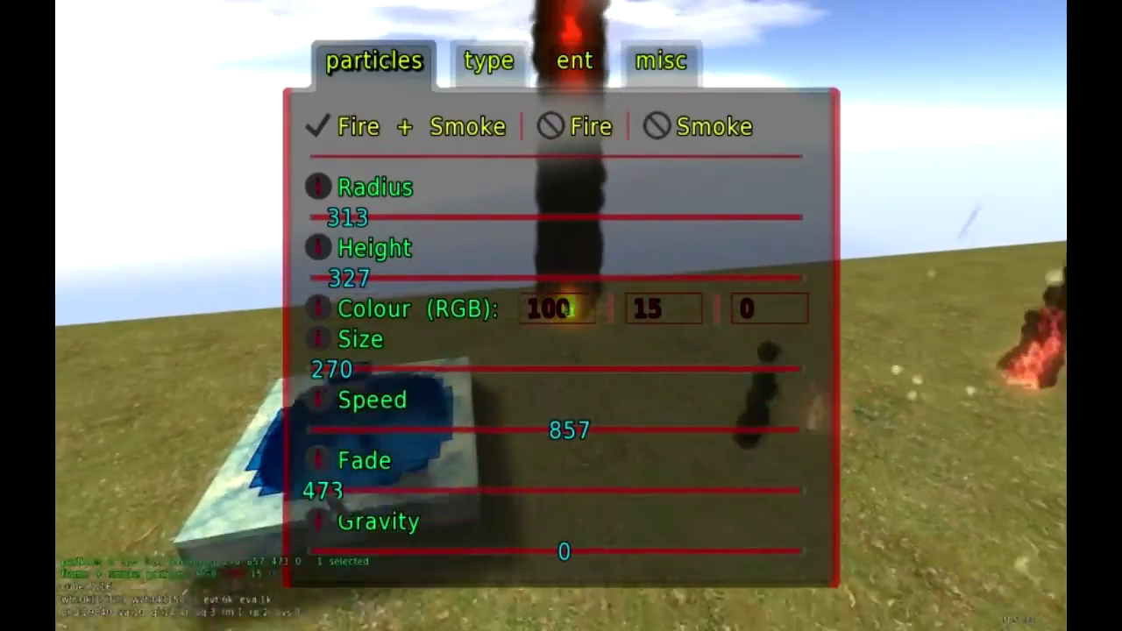
key(s)
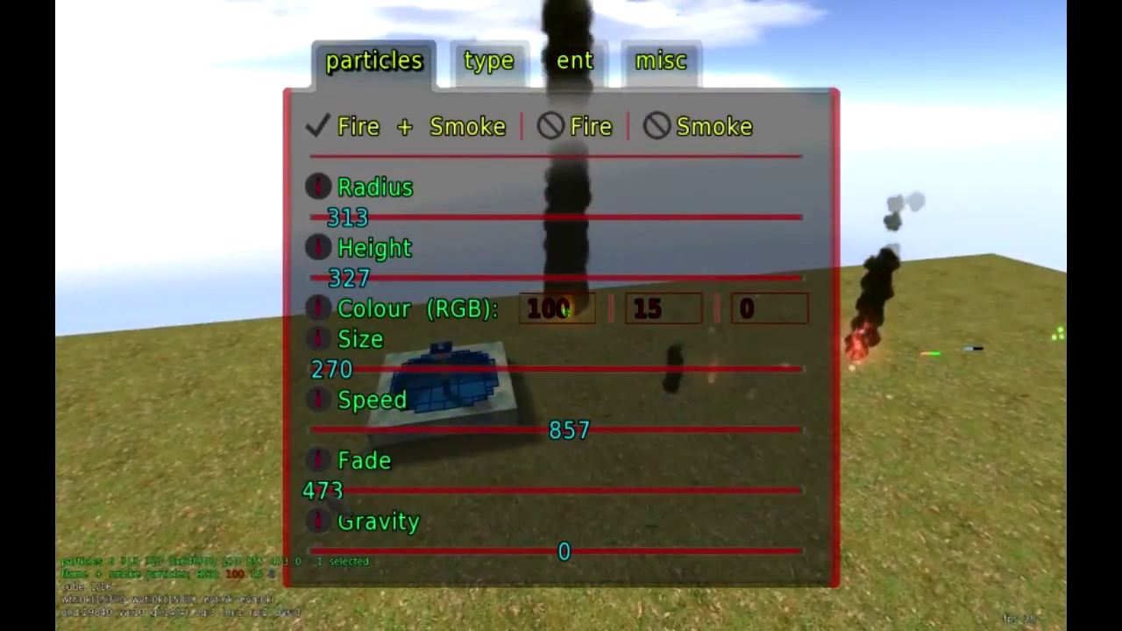
key(w)
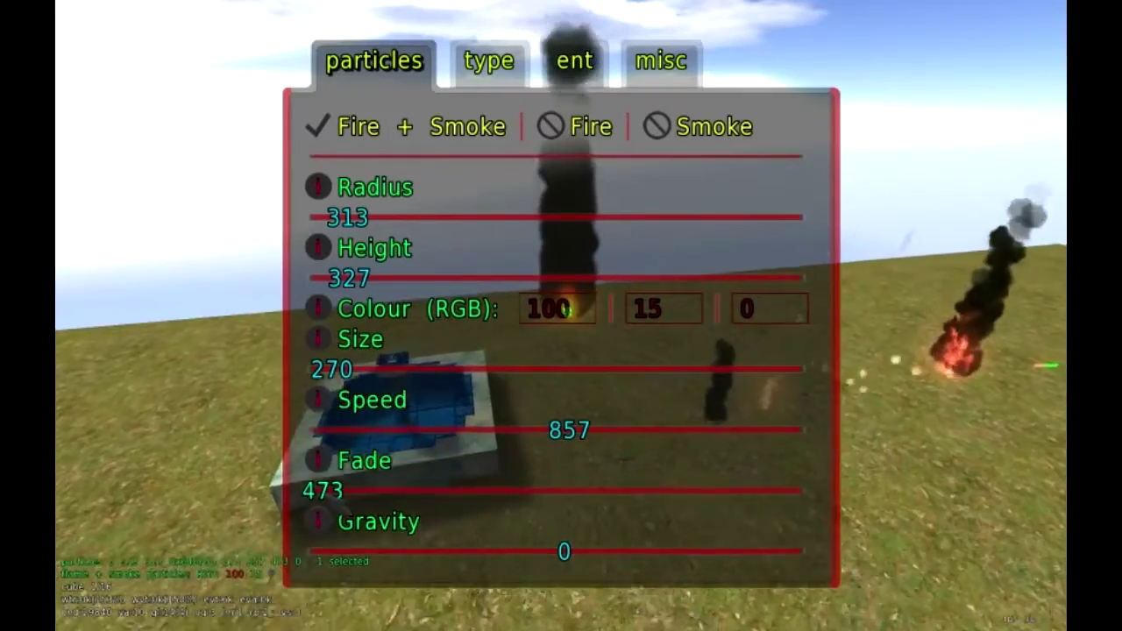
key(w)
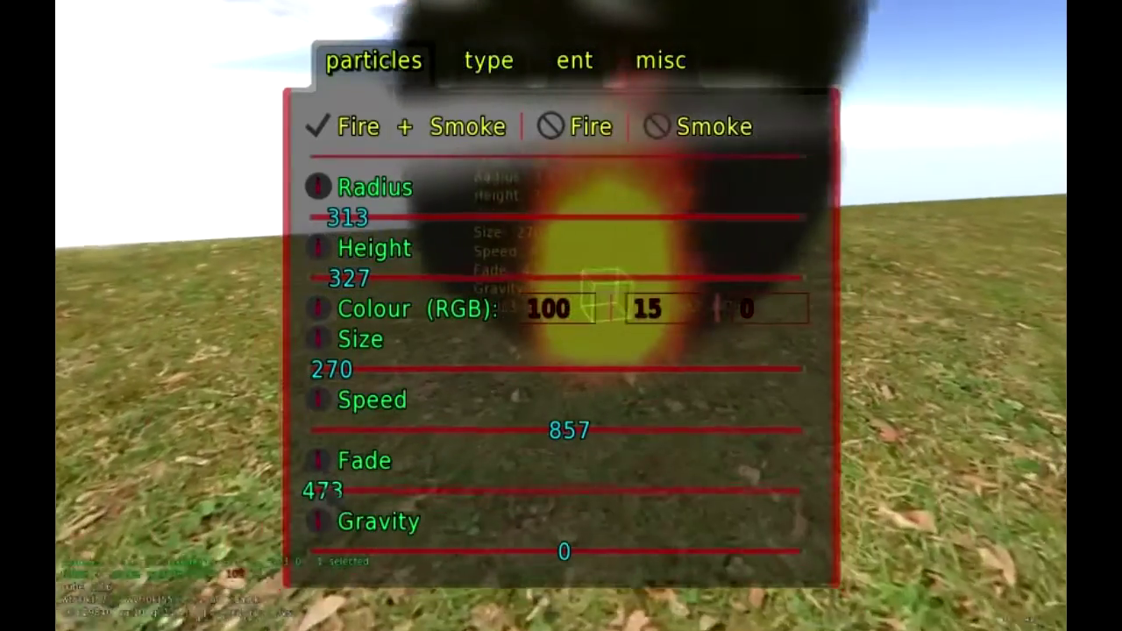
Set the fire and smoke particle's gravity to 413 and close its settings.
key(s)
key(w)
drag(568, 568, 582, 569)
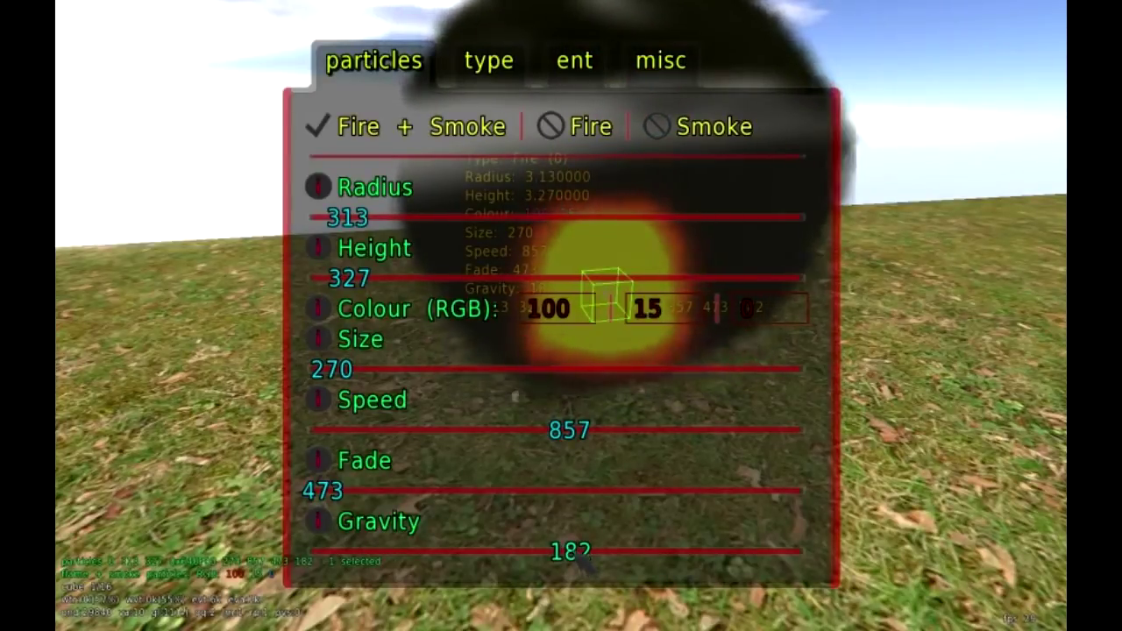
drag(575, 569, 728, 566)
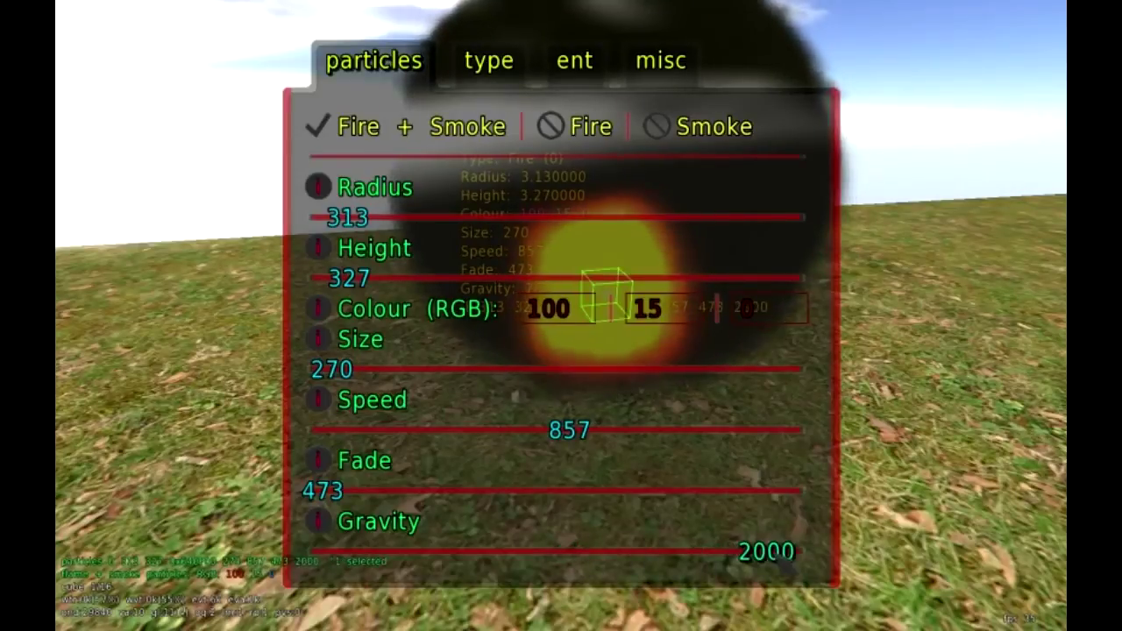
drag(643, 561, 575, 572)
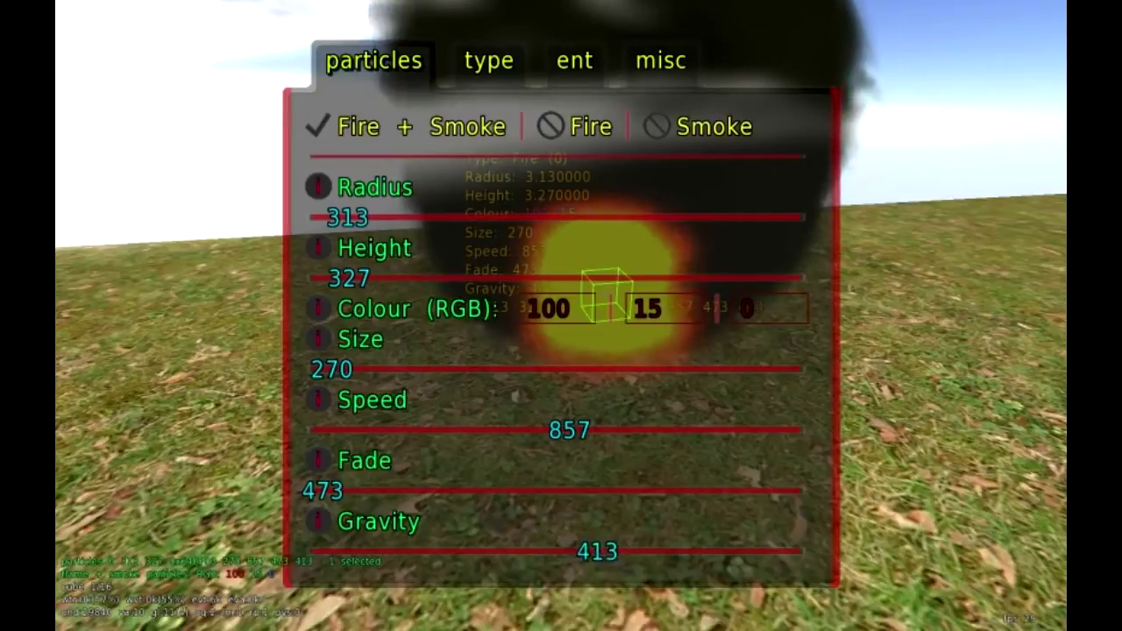
key(Escape)
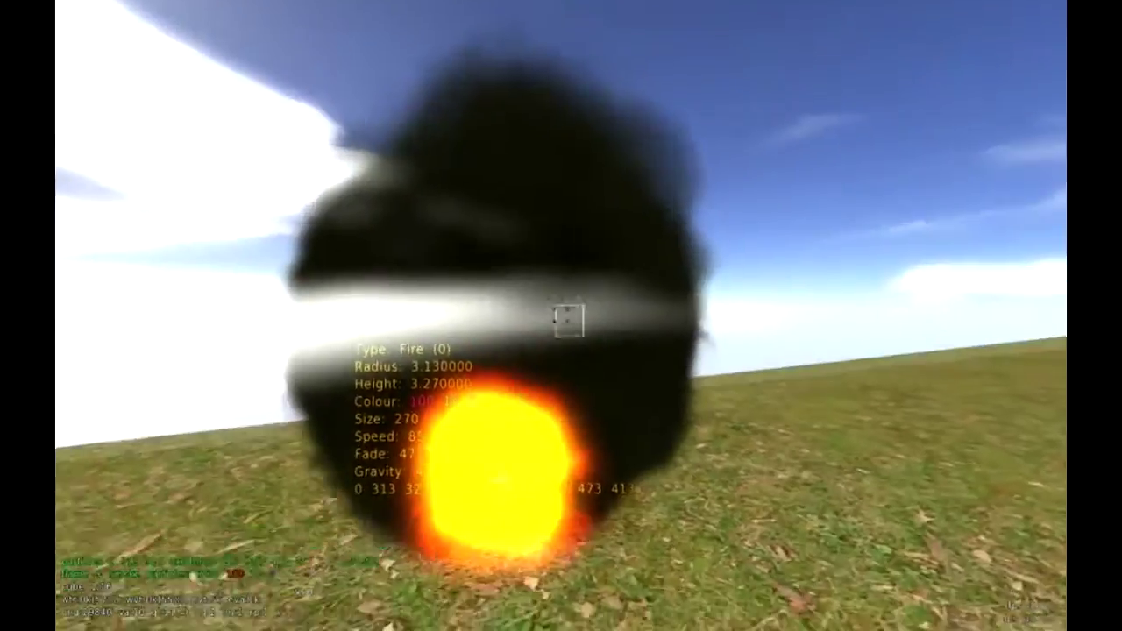